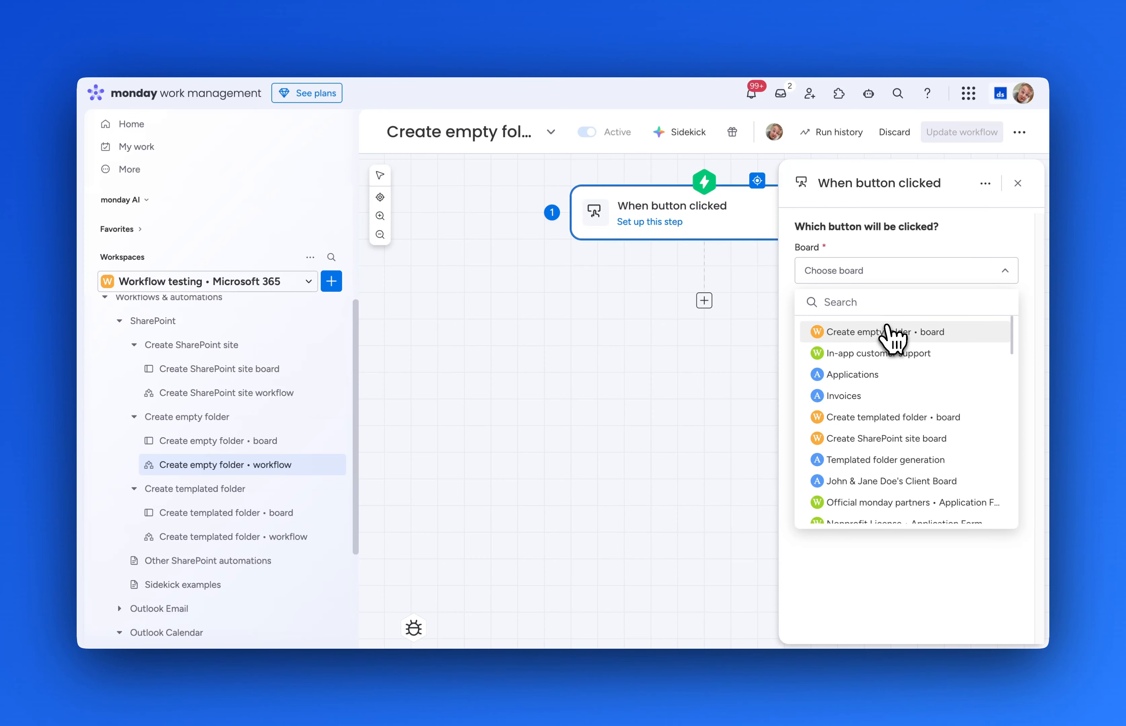
# Watch the Workflow column on Create empty folder • board, then search 'charepoi' for the next step.
pyautogui.click(893, 332)
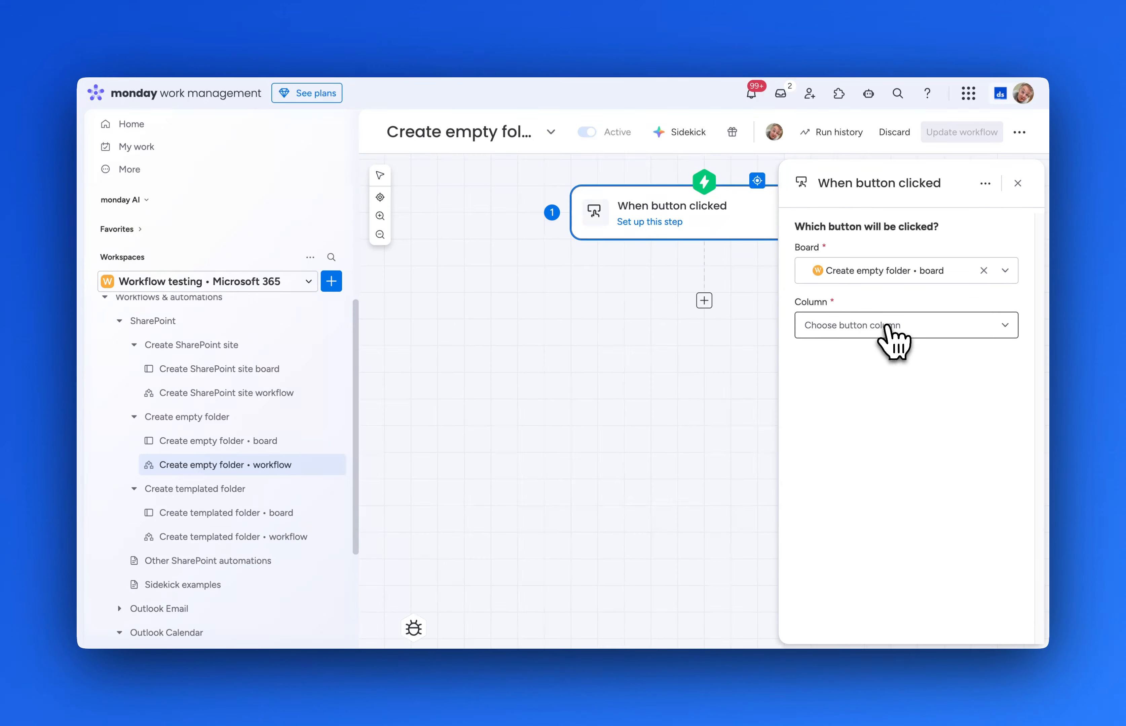
pyautogui.click(952, 326)
pyautogui.click(890, 394)
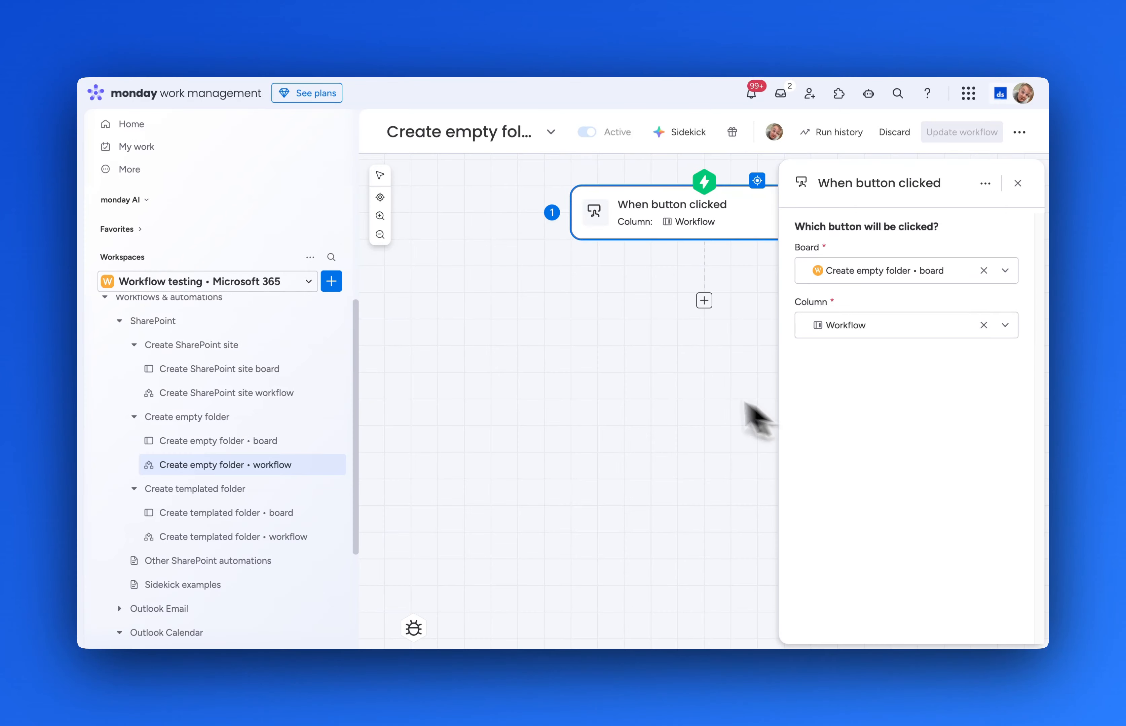
pyautogui.click(704, 300)
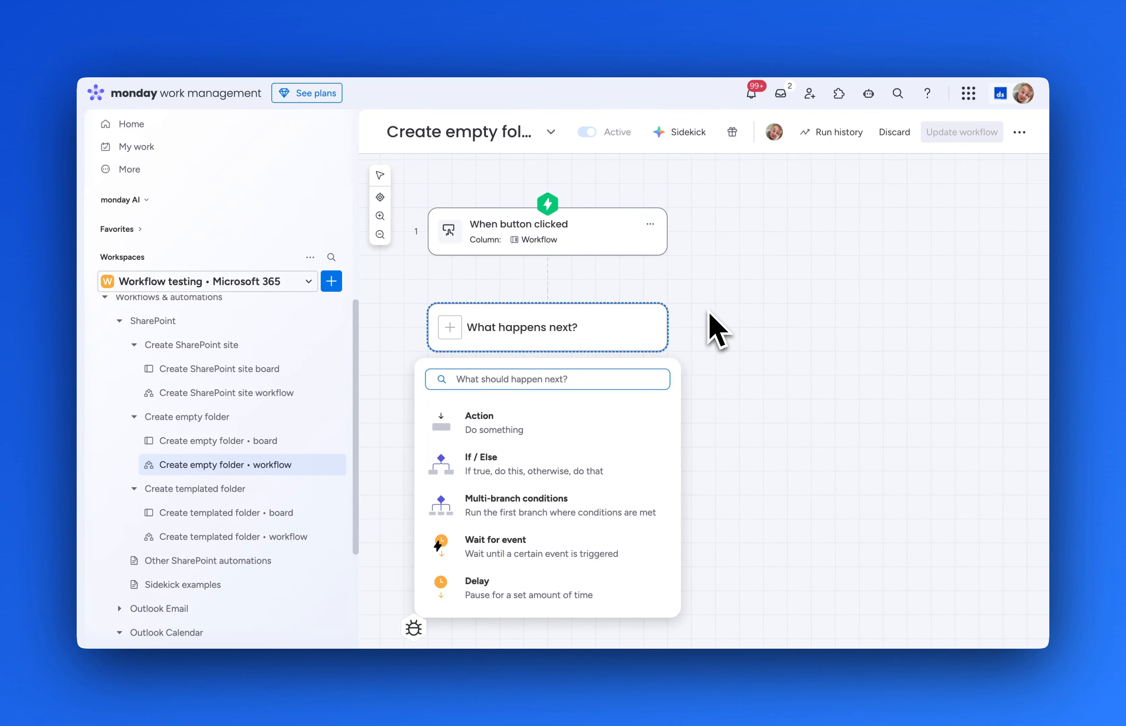
pyautogui.write('chare')
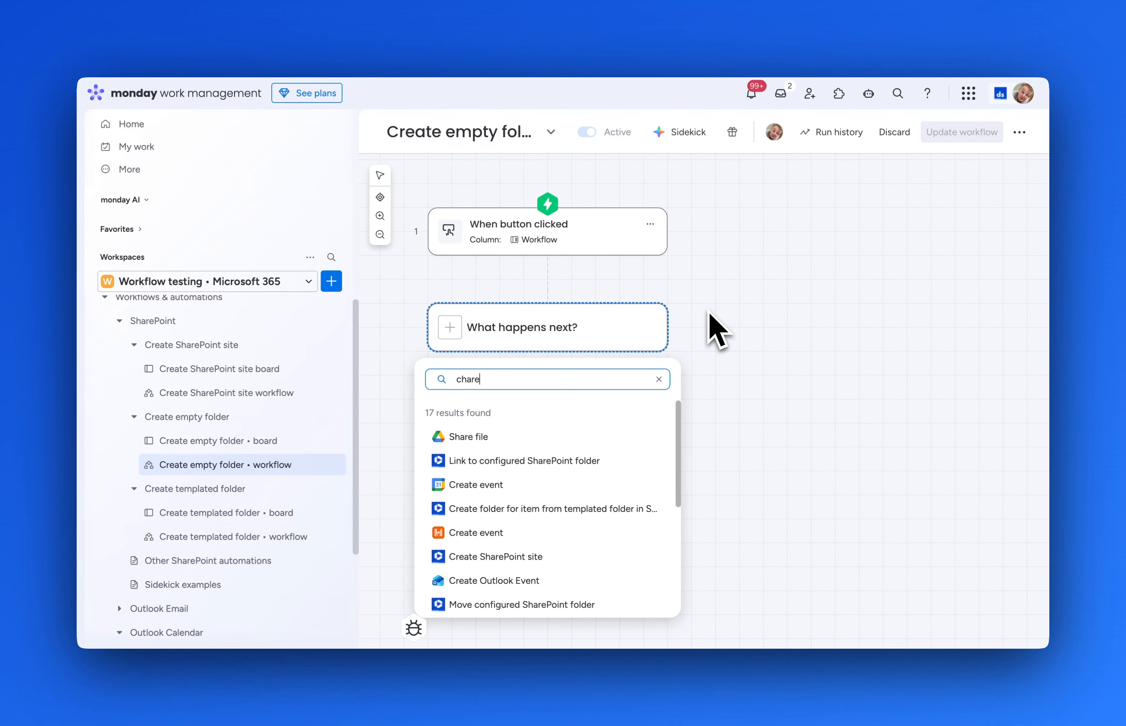
pyautogui.write('point')
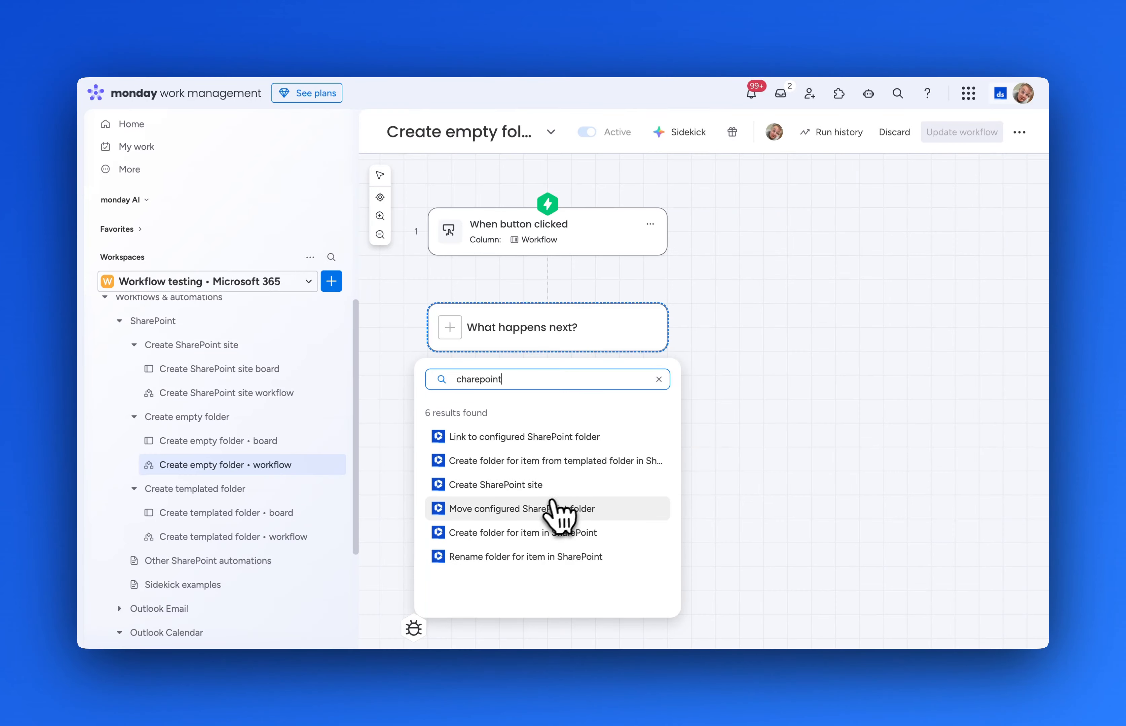
# Add the Create folder for item in SharePoint step and sign in a new Microsoft 365 account.
pyautogui.click(646, 533)
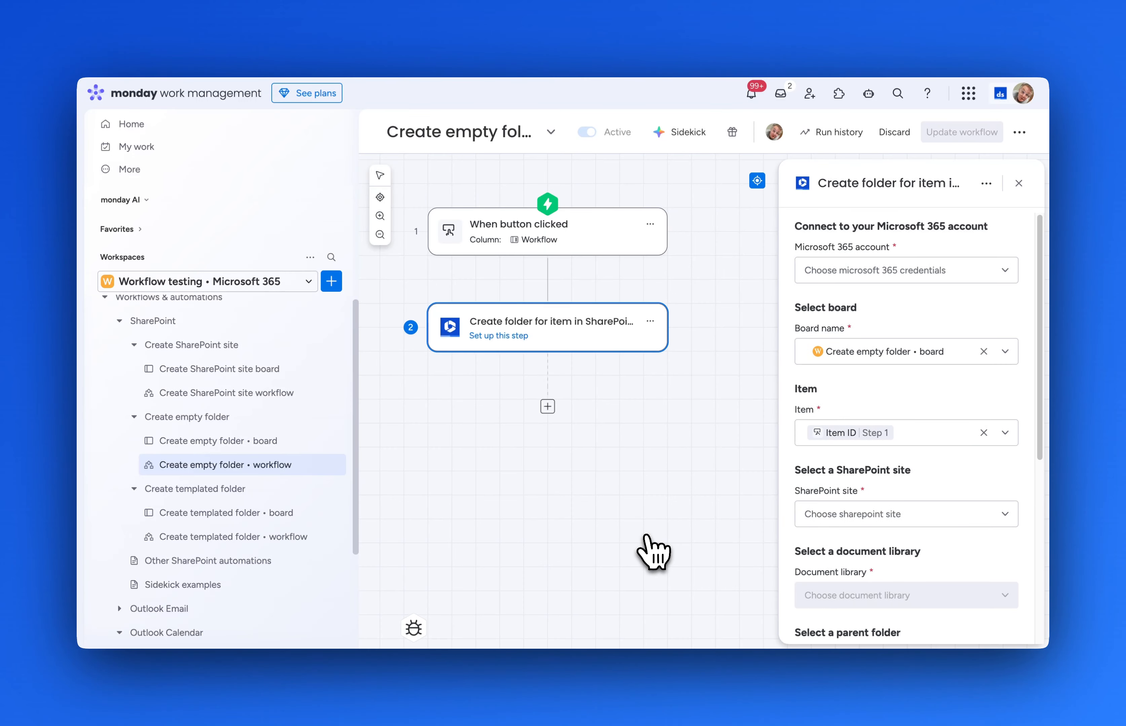
pyautogui.click(917, 271)
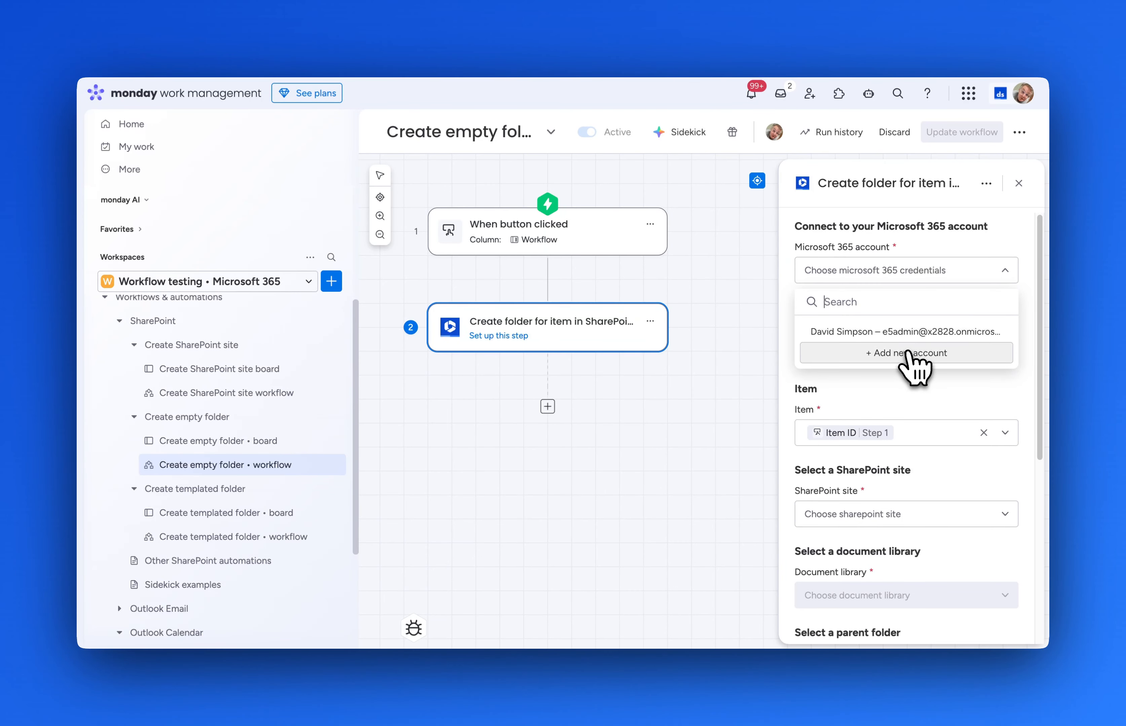
pyautogui.click(908, 353)
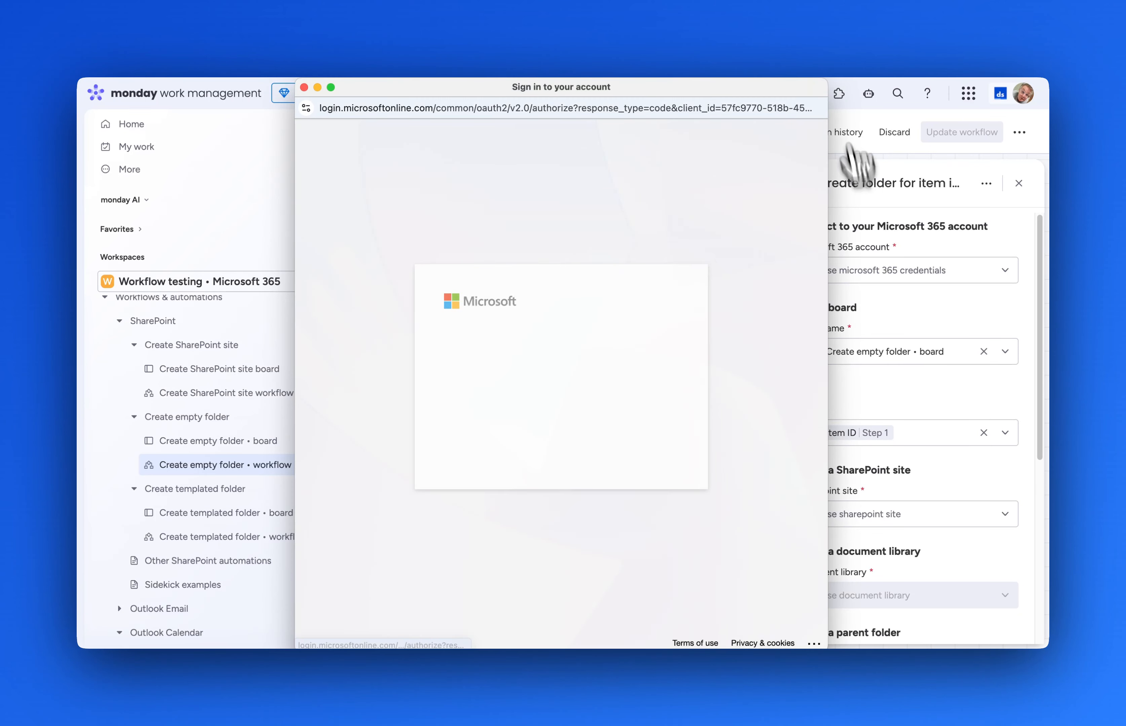
pyautogui.click(536, 382)
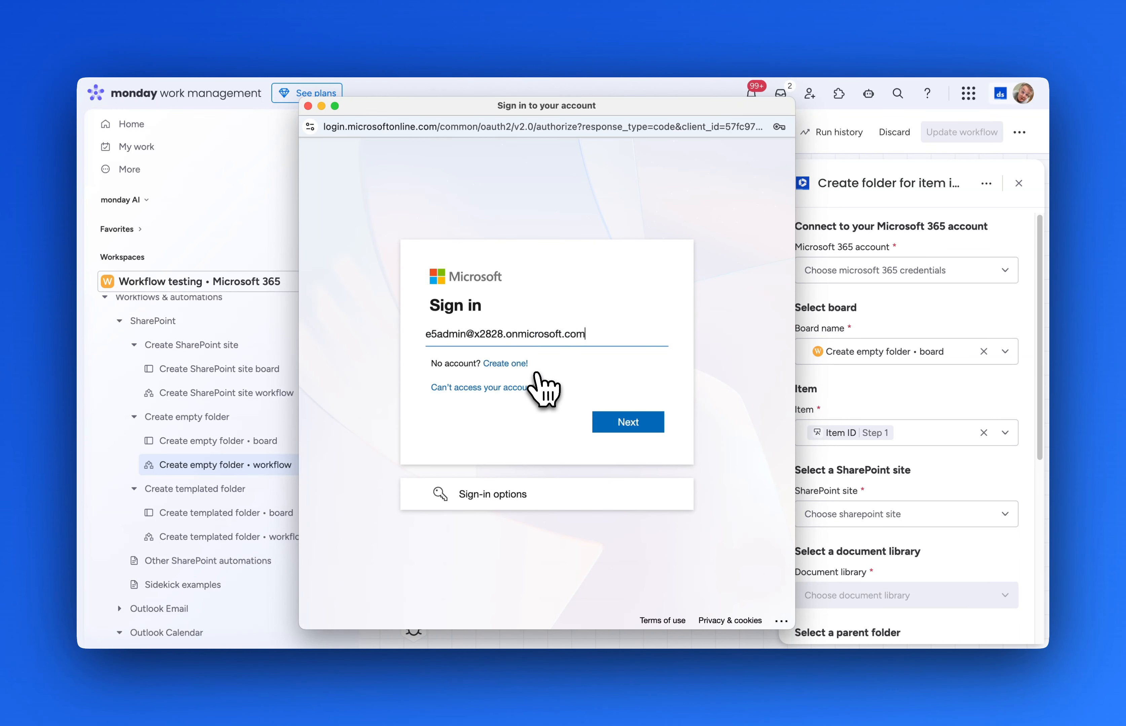
pyautogui.click(629, 421)
pyautogui.click(639, 441)
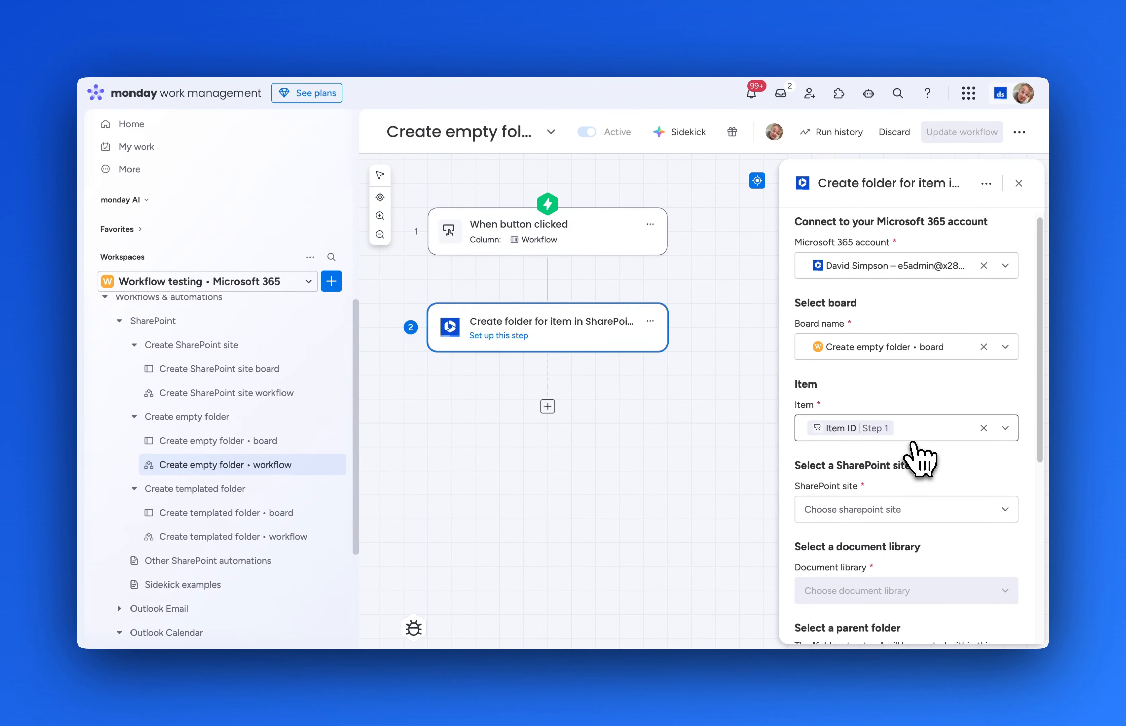
# Set site Monday • Production, library Document Library #2, and parent folder Boards.
pyautogui.scroll(-3, 919, 460)
pyautogui.click(941, 376)
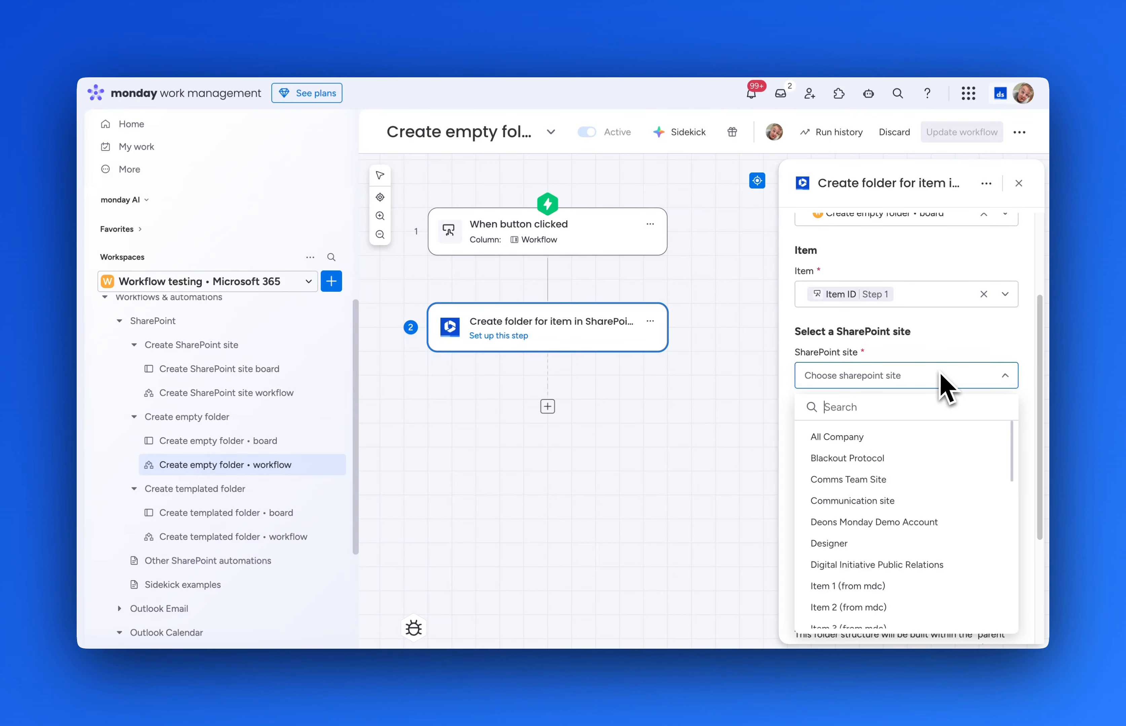
pyautogui.write('monday')
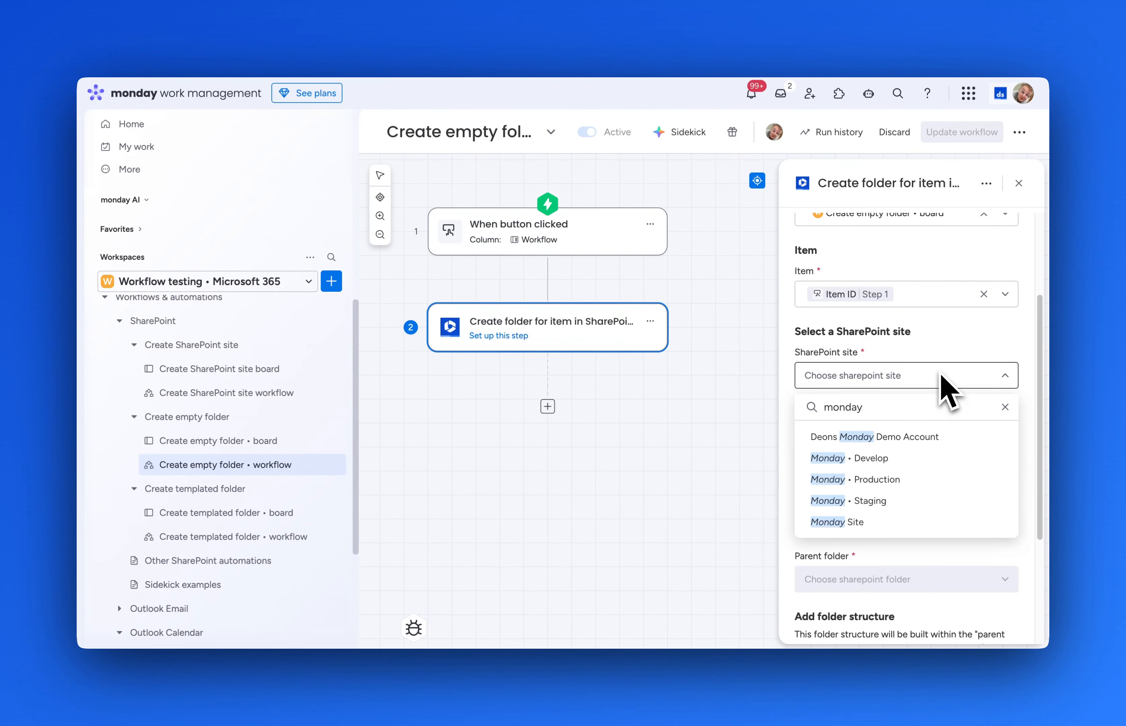
pyautogui.click(903, 480)
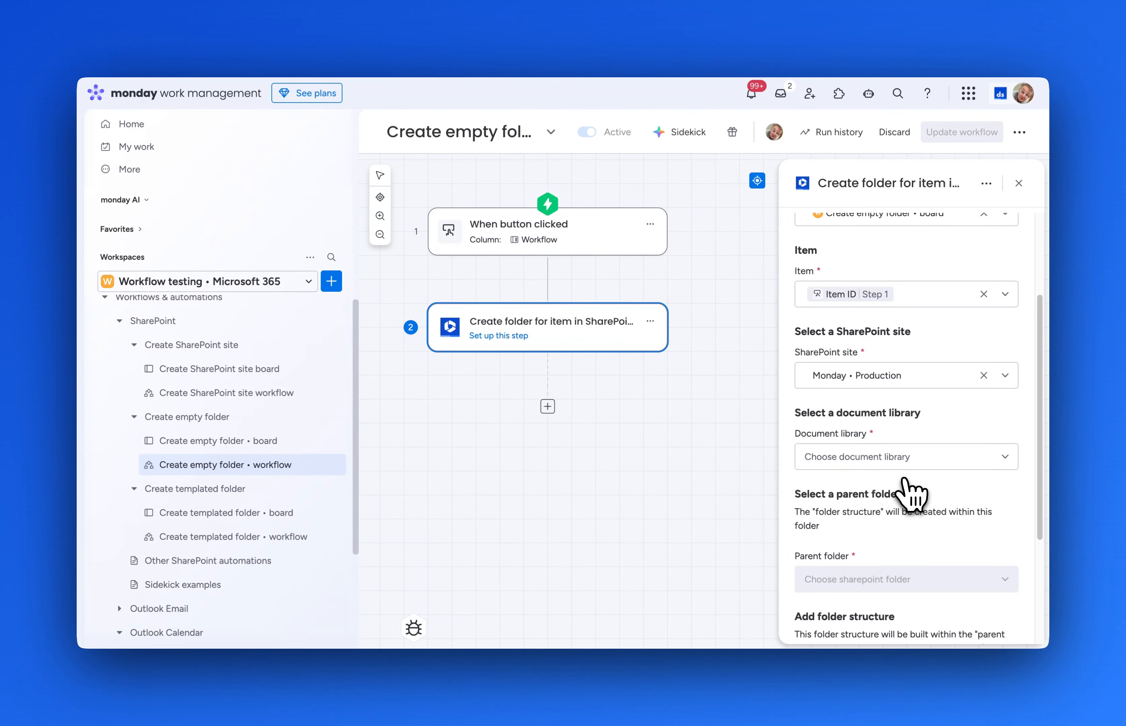
pyautogui.click(878, 458)
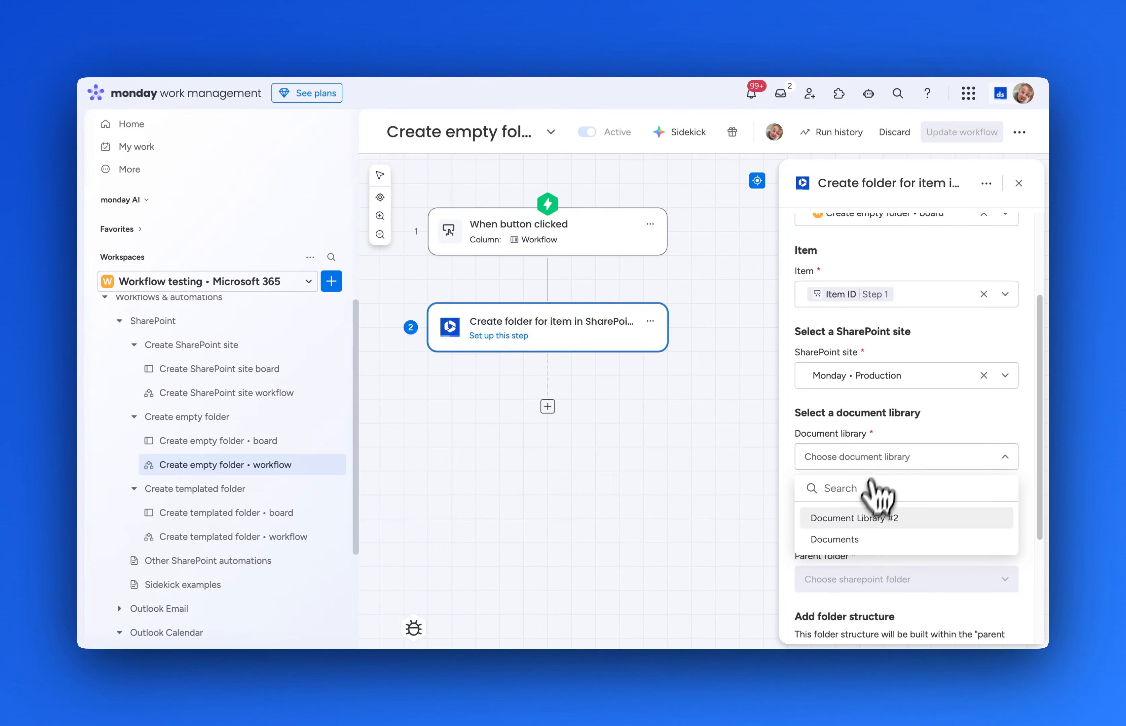
pyautogui.click(858, 517)
pyautogui.scroll(-5, 858, 520)
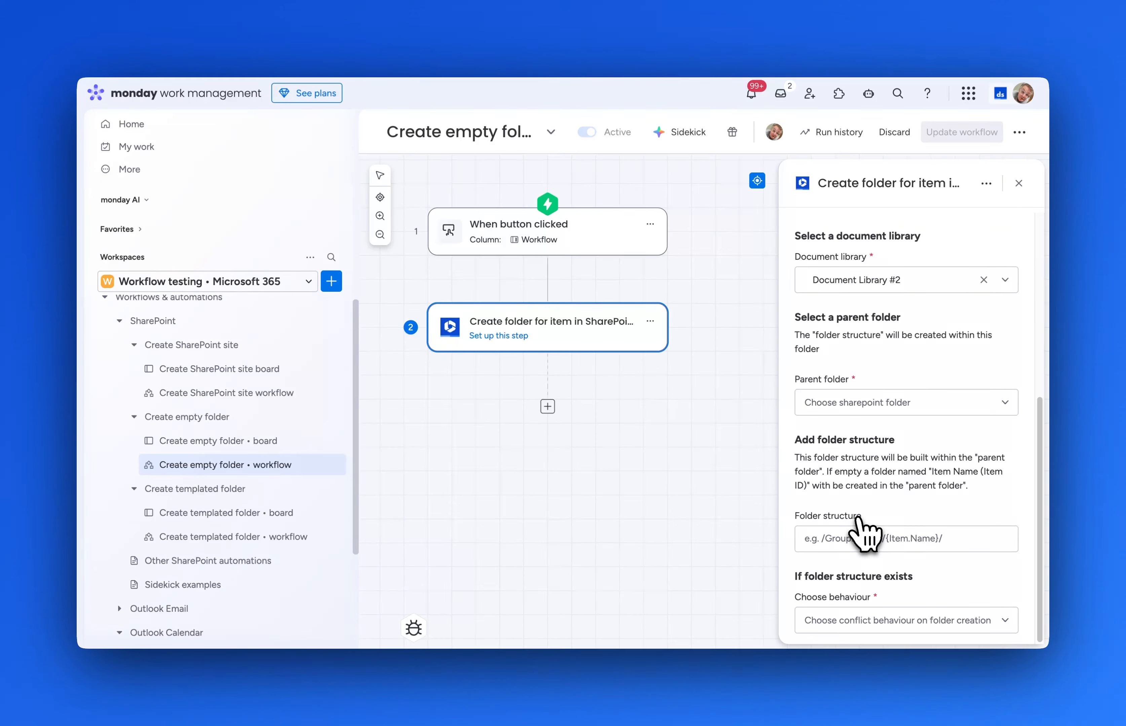
pyautogui.click(862, 411)
pyautogui.write('boards')
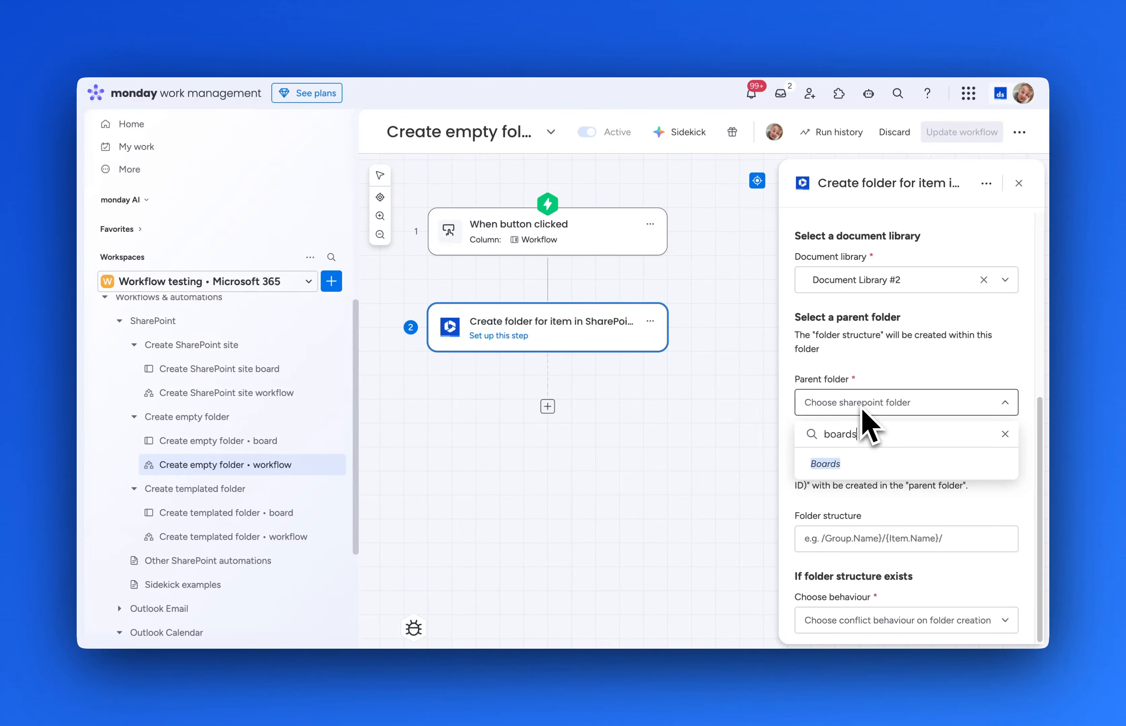
pyautogui.click(832, 464)
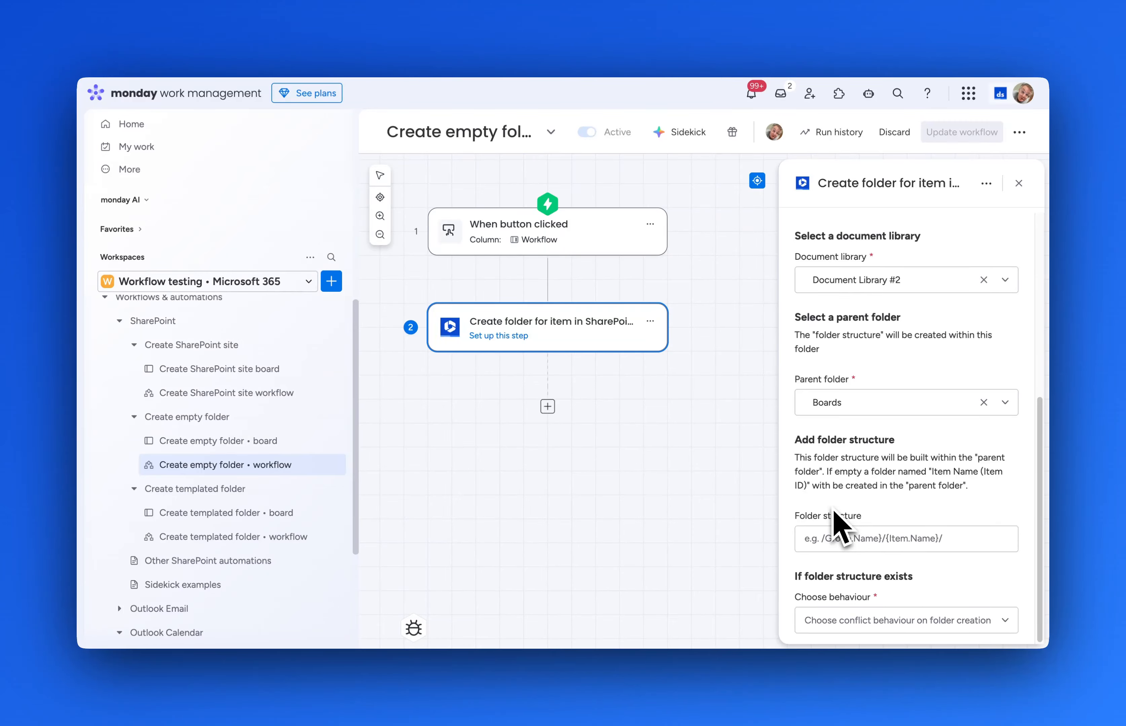
# Build the folder path as Item » Board Name / Item » People » Names.
pyautogui.click(828, 539)
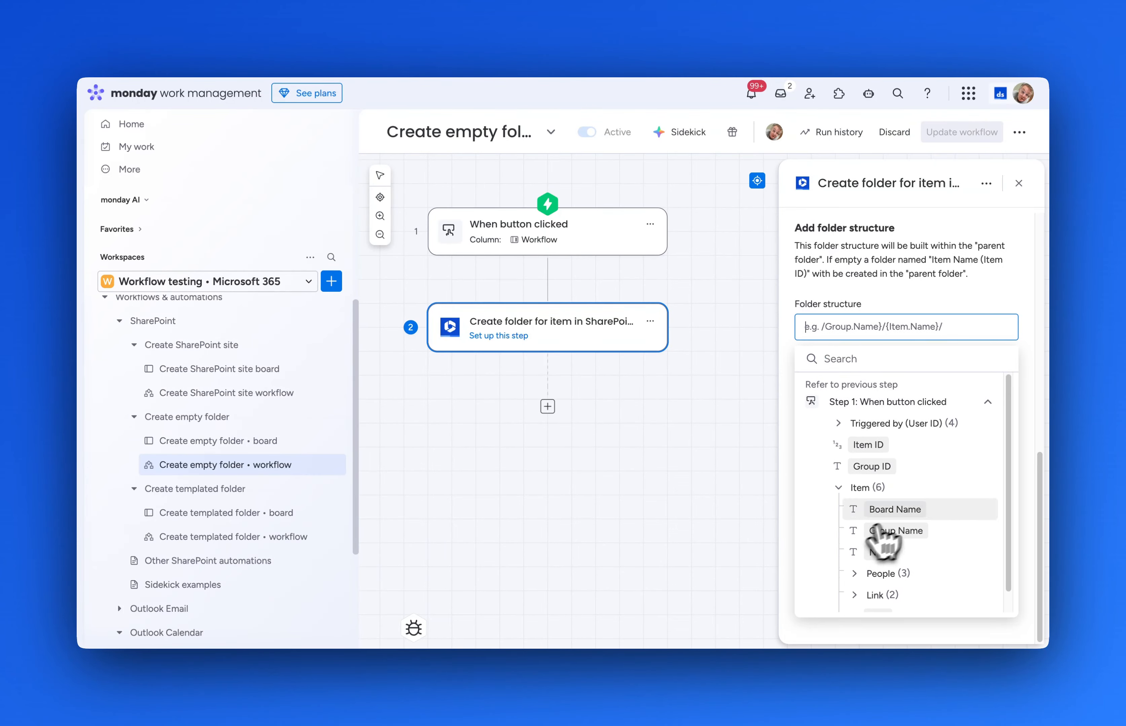
pyautogui.click(900, 511)
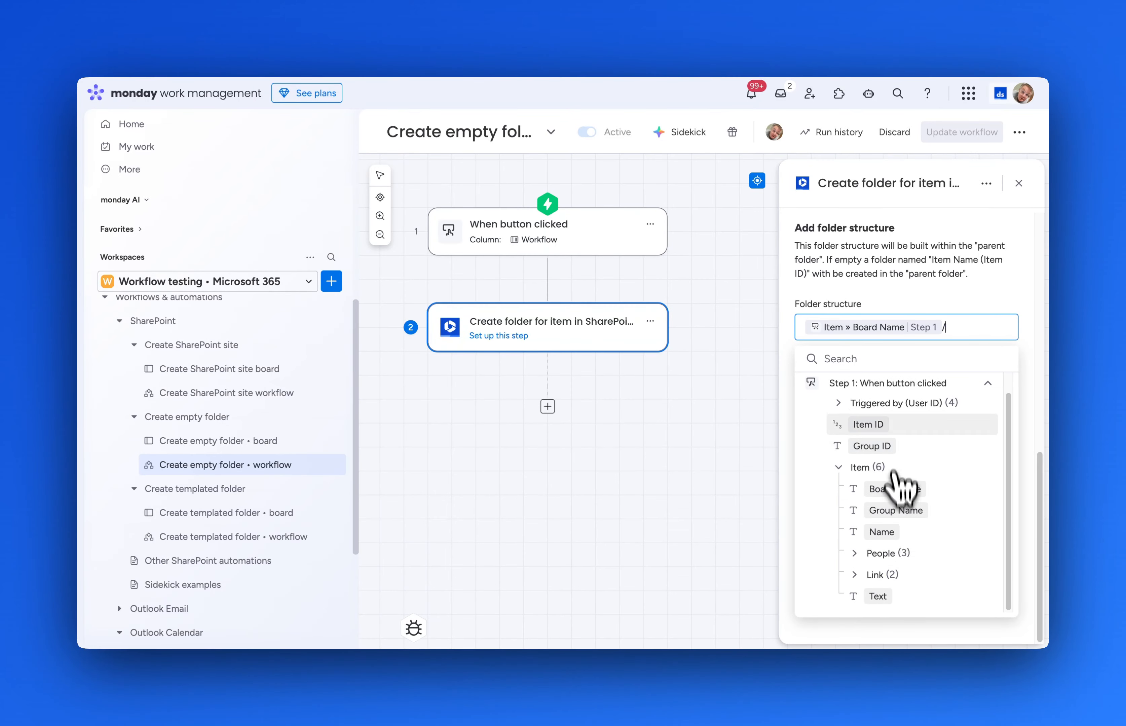
pyautogui.scroll(-1, 905, 475)
pyautogui.click(866, 553)
pyautogui.scroll(-3, 859, 562)
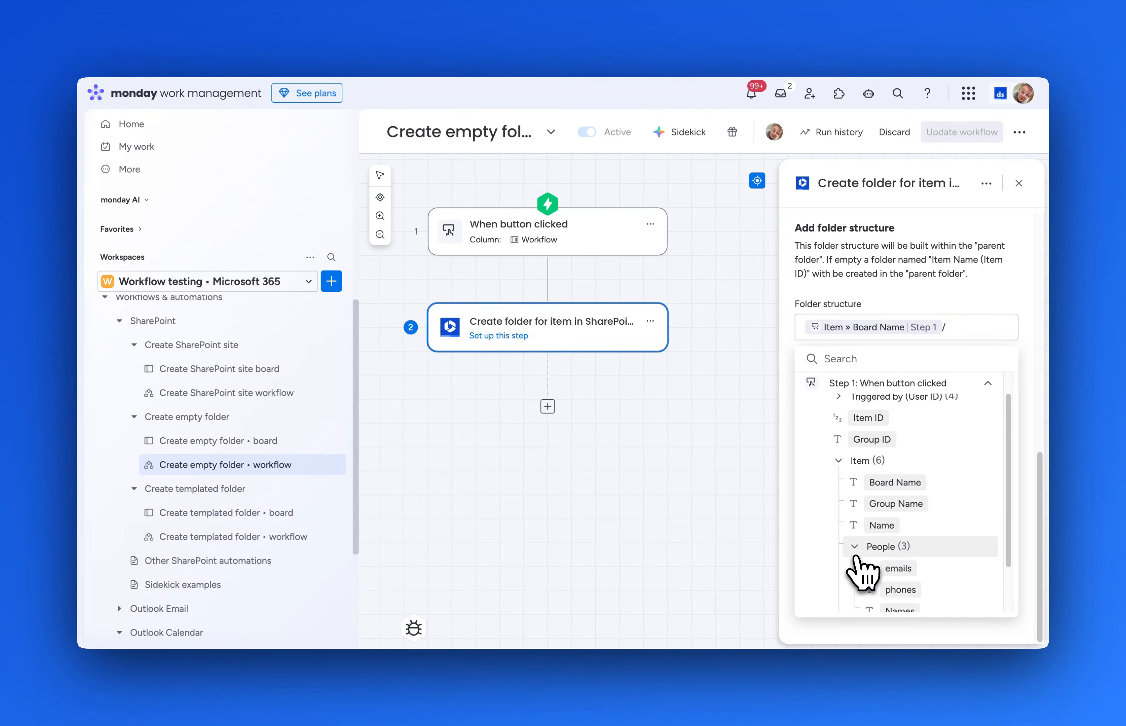
pyautogui.click(909, 554)
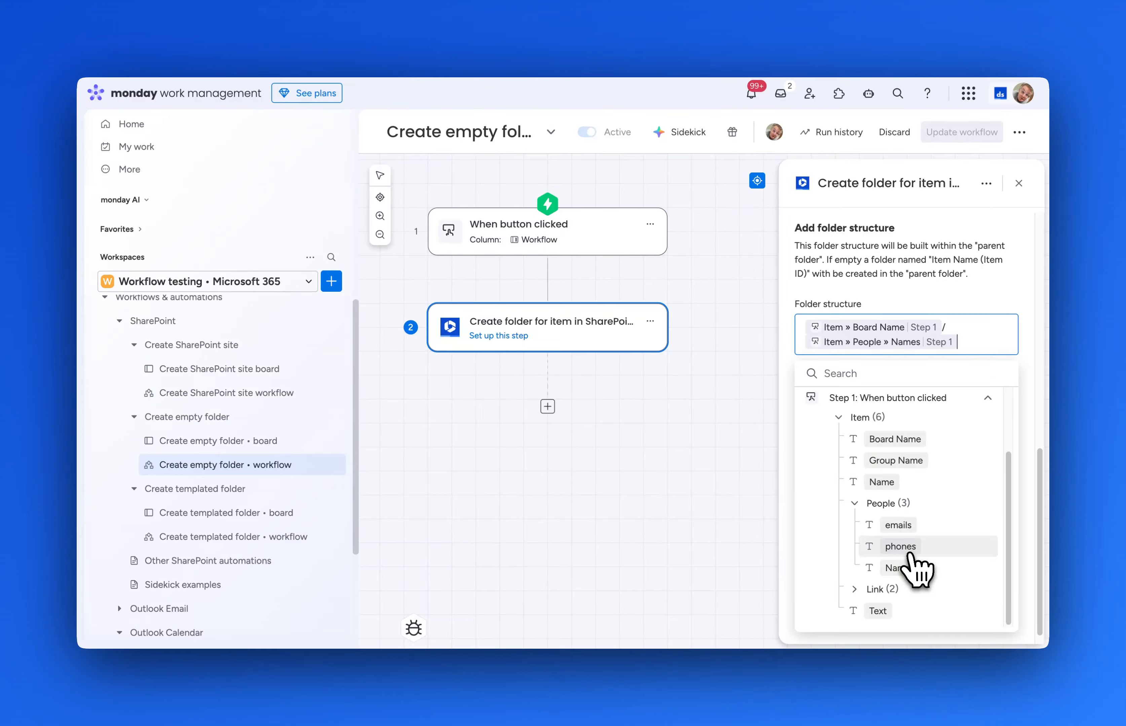
pyautogui.click(997, 302)
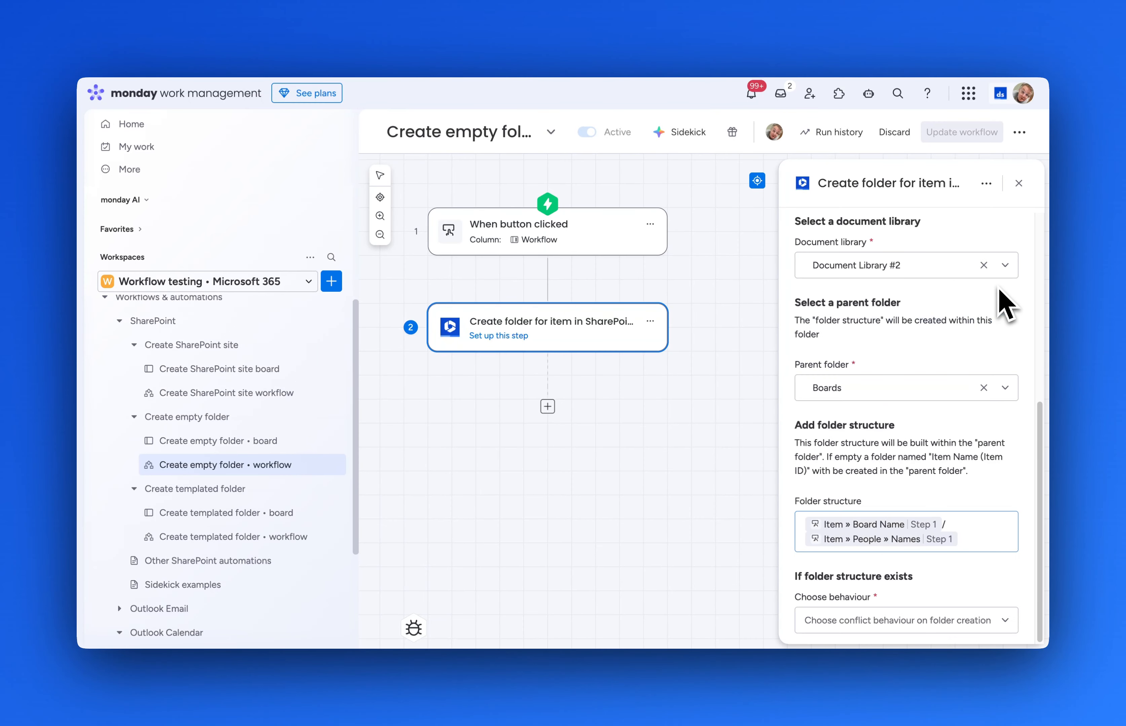
# Link items to the existing folder when one exists, and publish the workflow update.
pyautogui.click(920, 627)
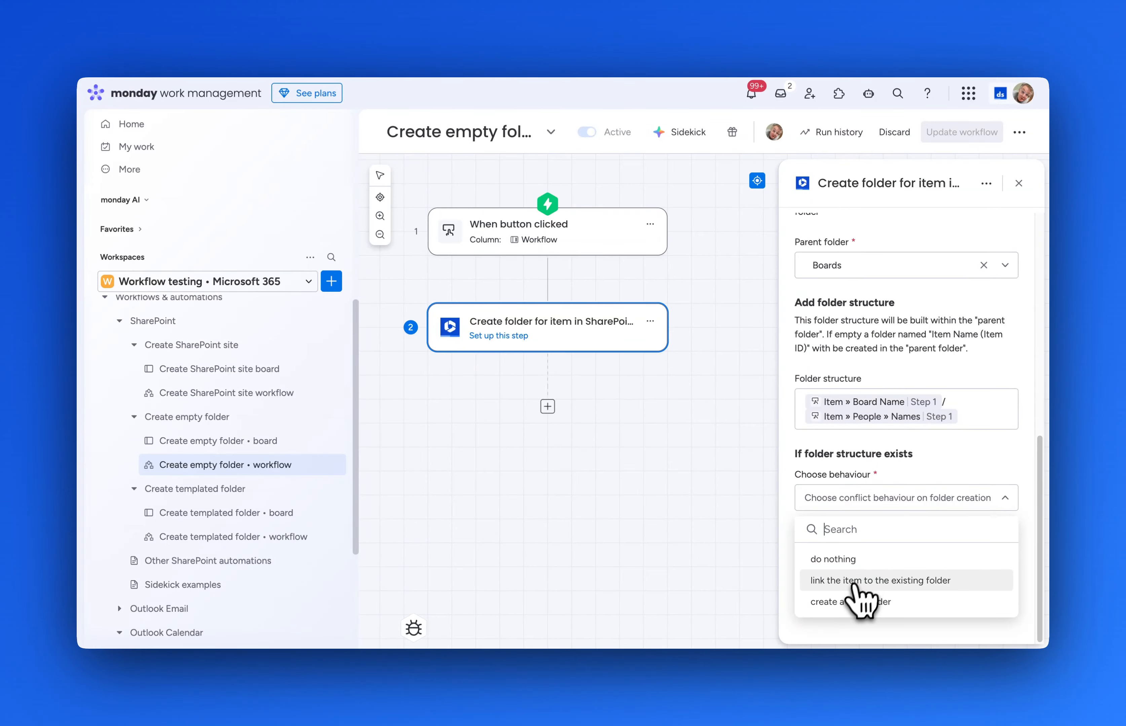
pyautogui.click(965, 582)
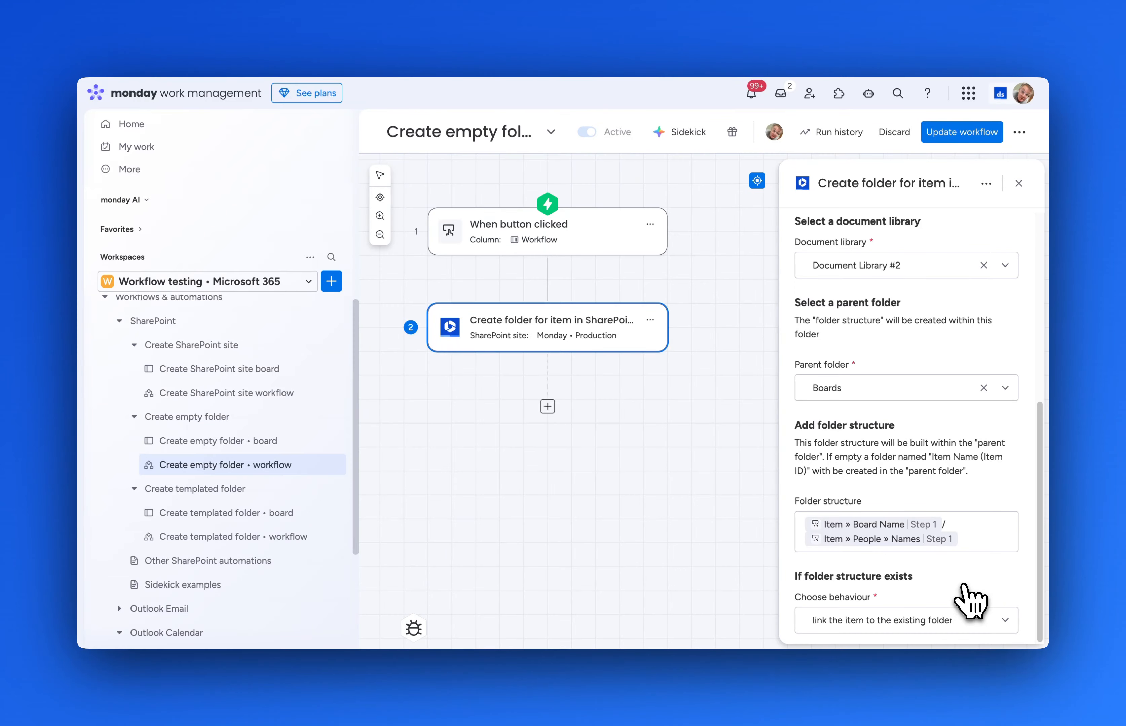
pyautogui.click(973, 136)
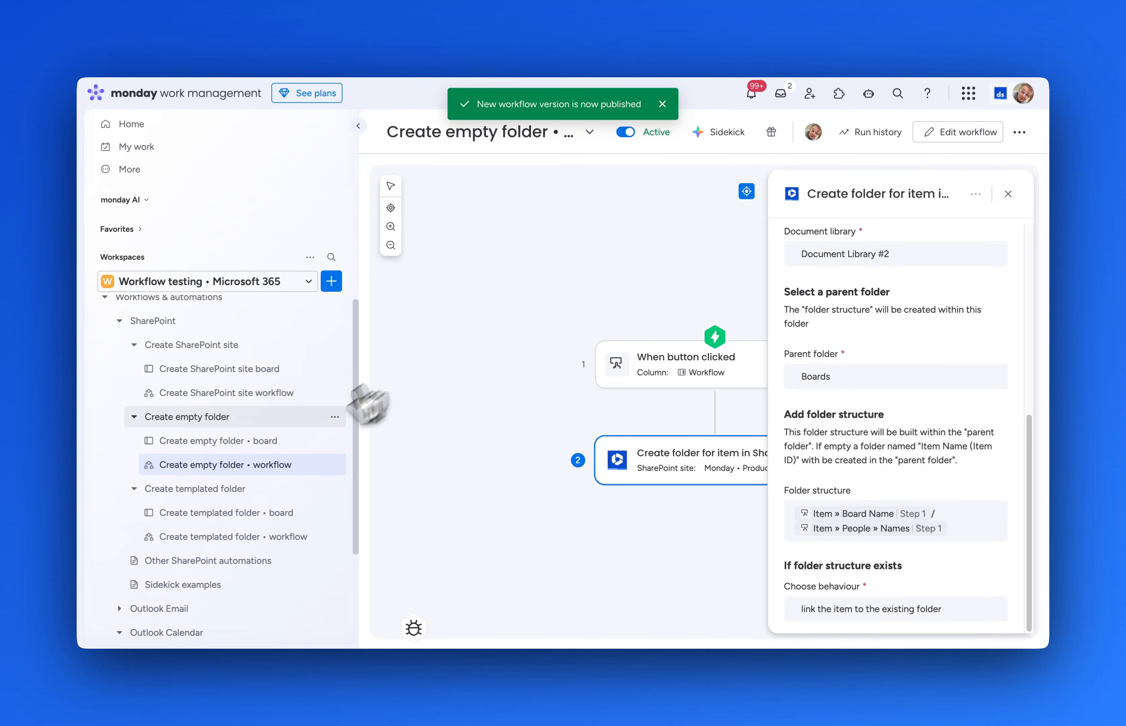
# On Create empty folder • board, run the folder workflow on a test item.
pyautogui.click(280, 442)
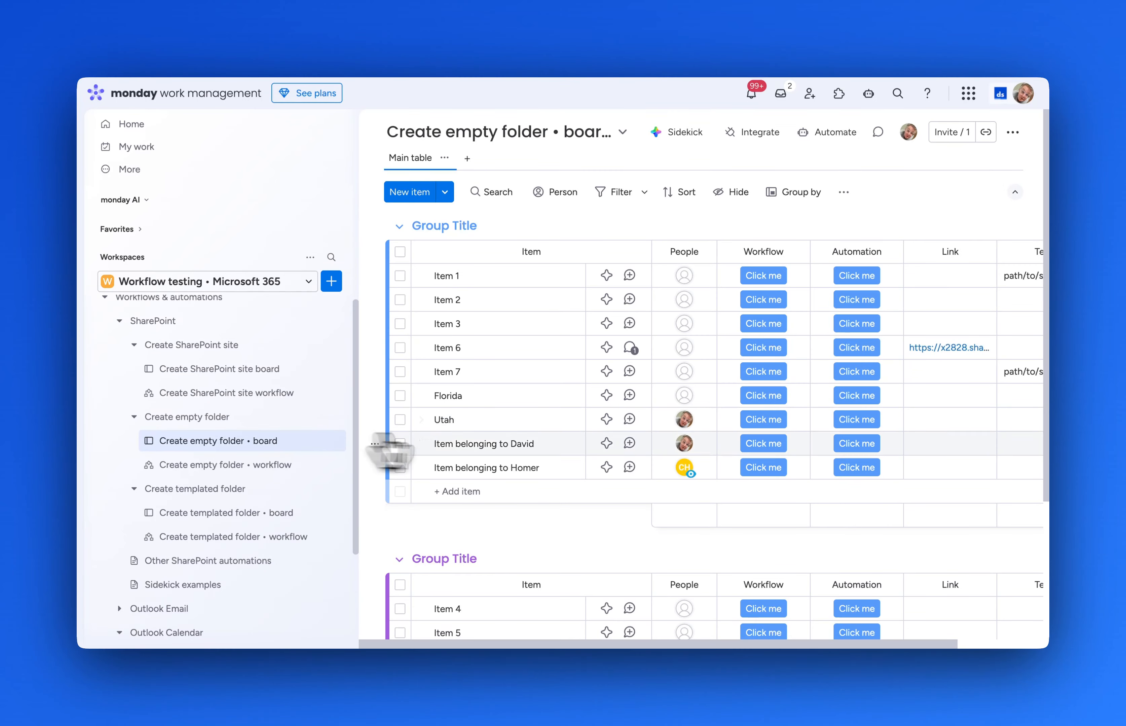
pyautogui.scroll(-1, 573, 553)
pyautogui.scroll(-2, 575, 548)
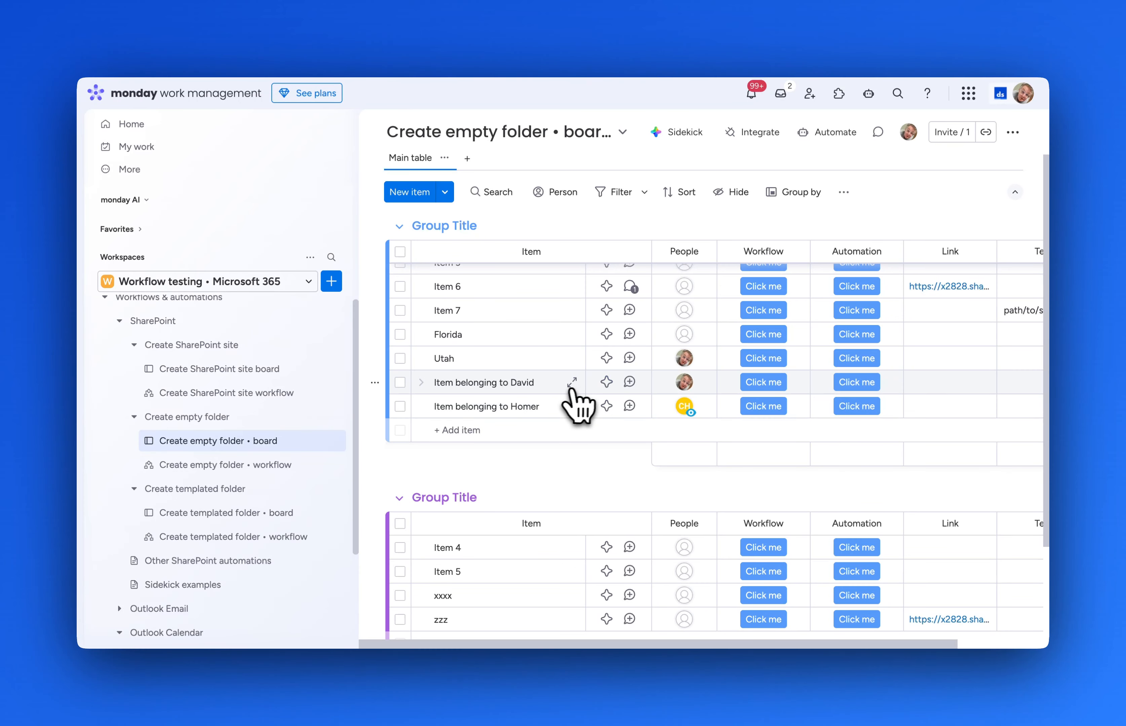
pyautogui.click(774, 382)
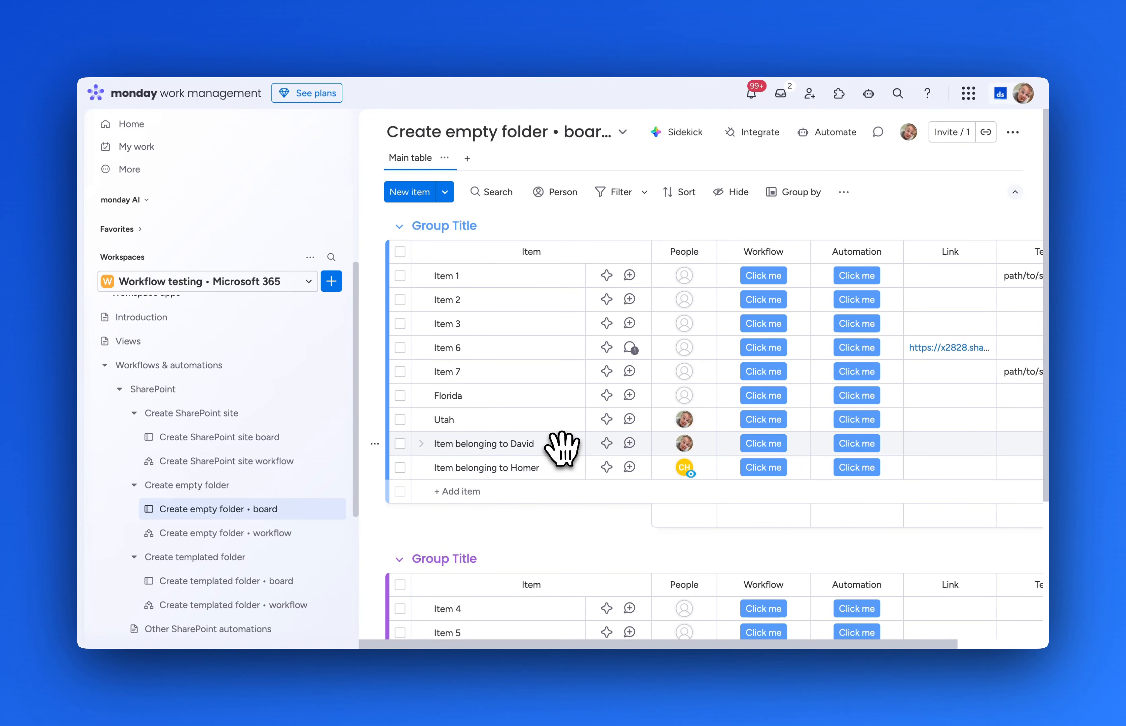
# Open the test item's SharePoint folder in the browser from its details panel.
pyautogui.click(560, 444)
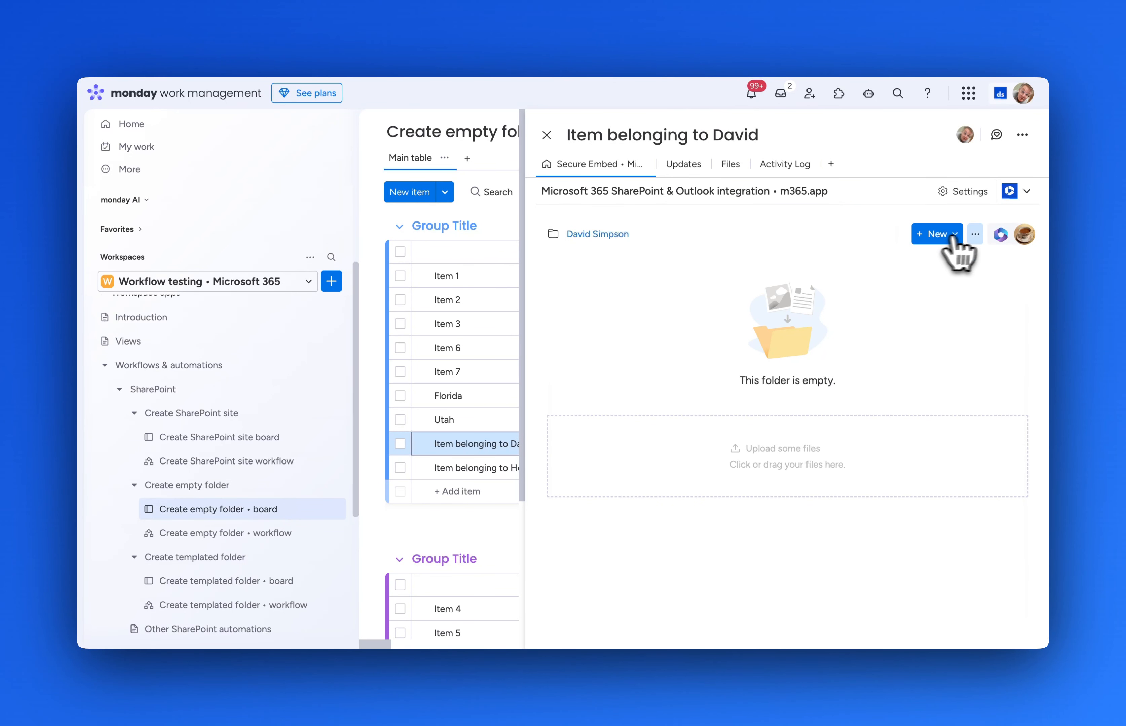
pyautogui.click(975, 234)
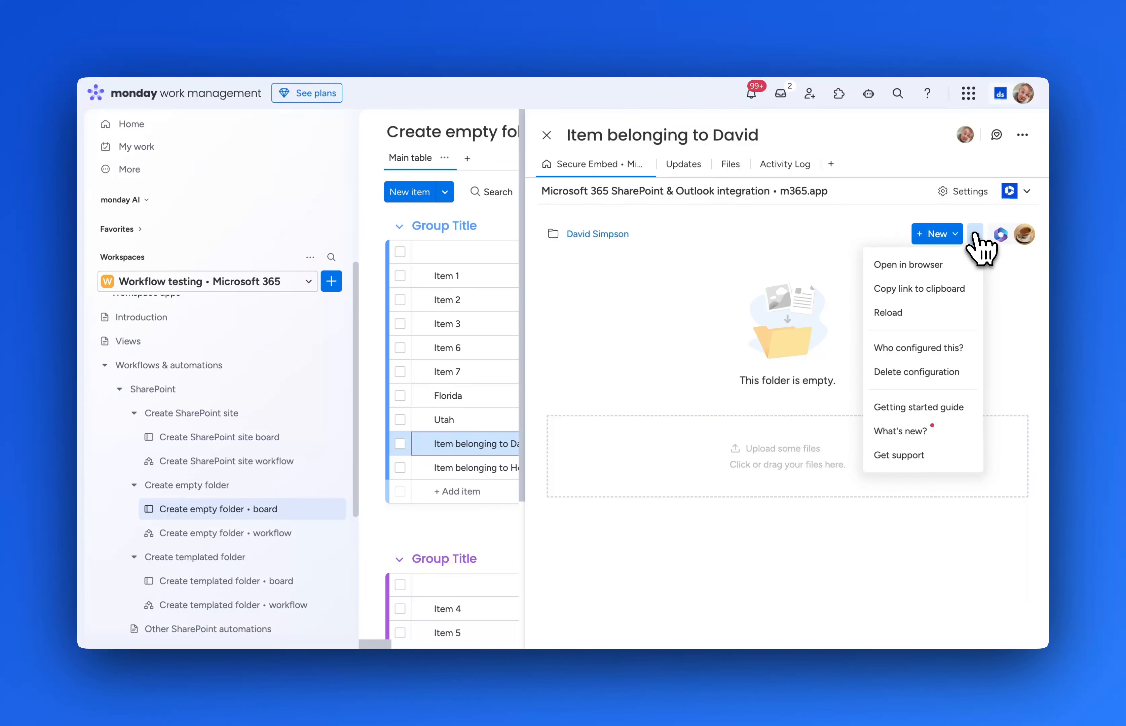
pyautogui.click(948, 270)
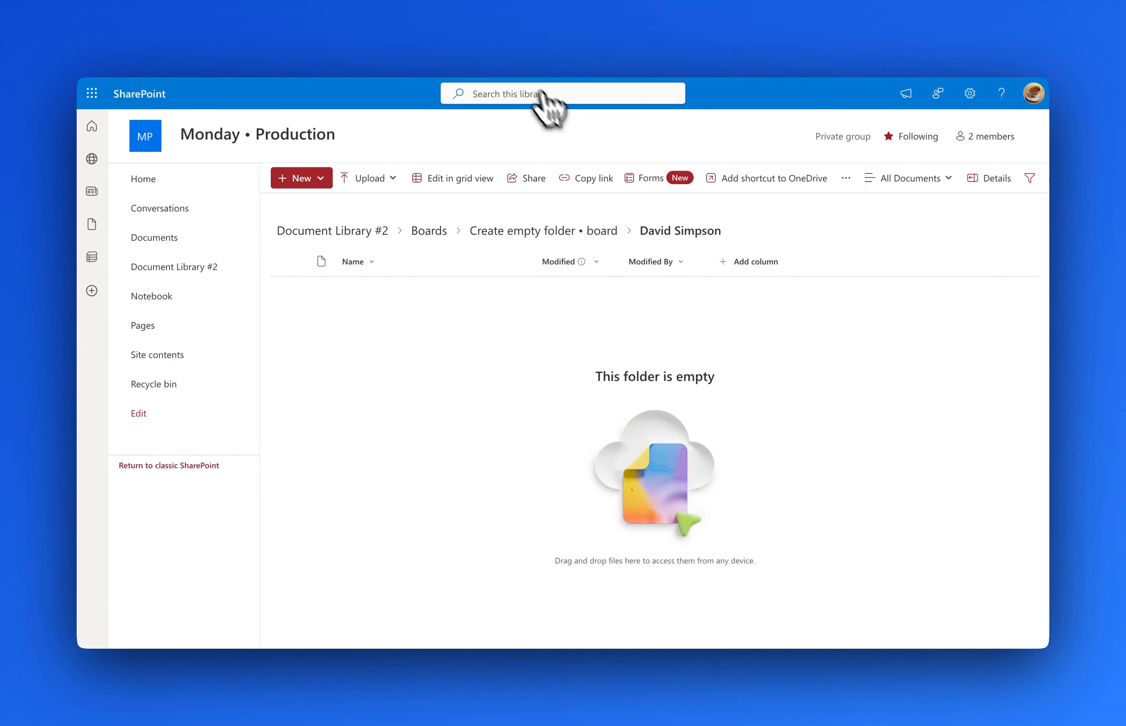
# Return to the monday.com tab and close the item panel to show the board.
pyautogui.click(487, 38)
pyautogui.click(546, 136)
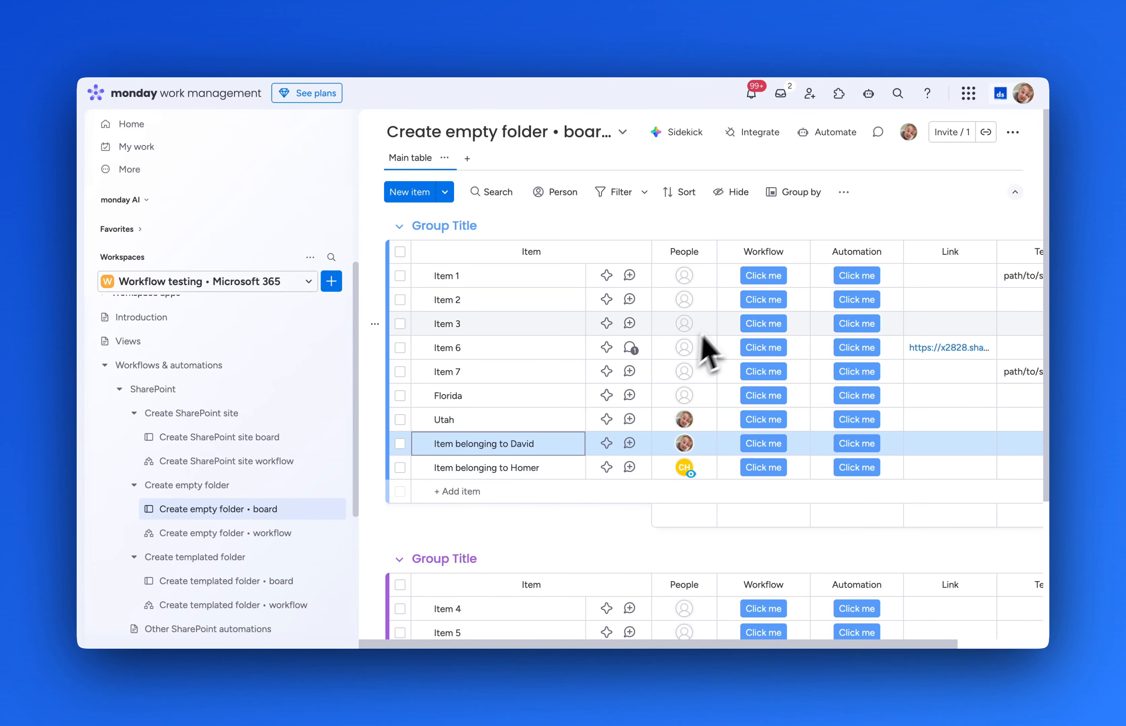
# Start a new automation: when button clicked, create folder for item in SharePoint.
pyautogui.click(834, 132)
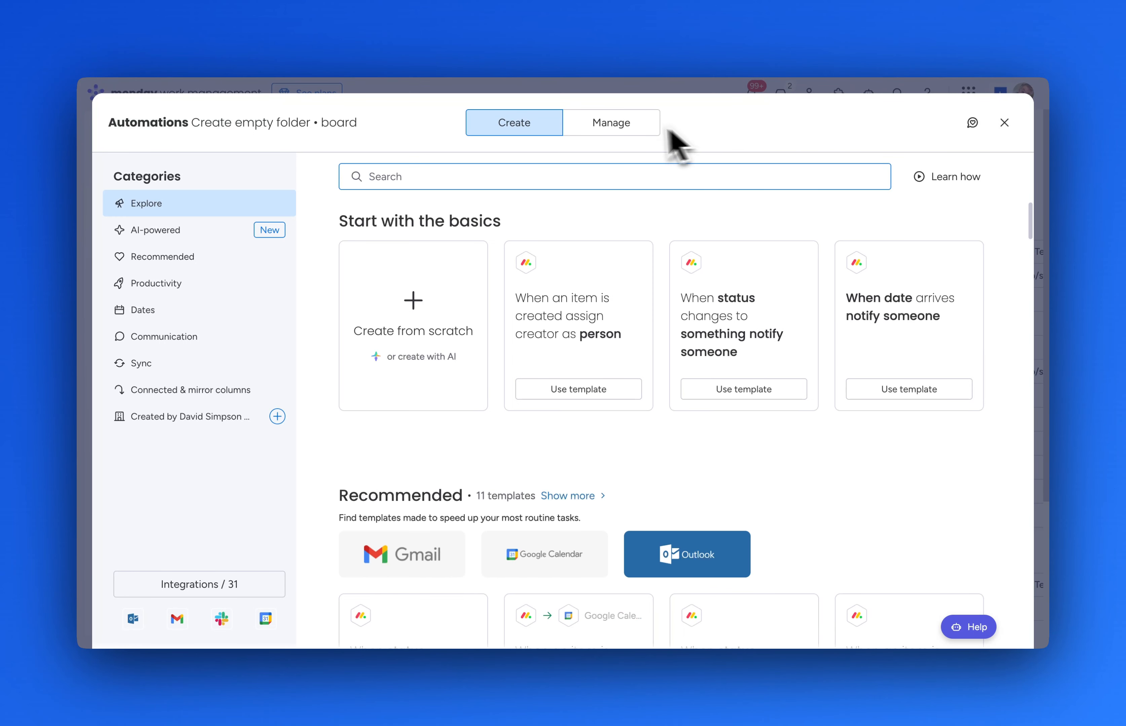
pyautogui.click(637, 125)
pyautogui.click(938, 184)
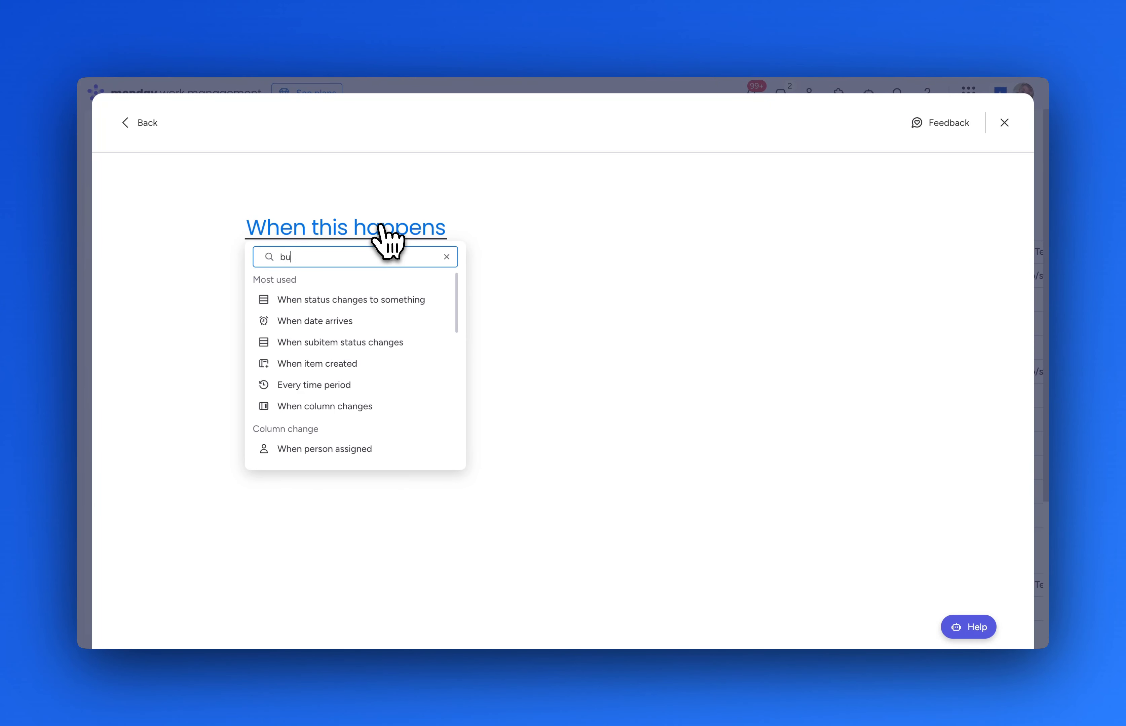
pyautogui.click(346, 300)
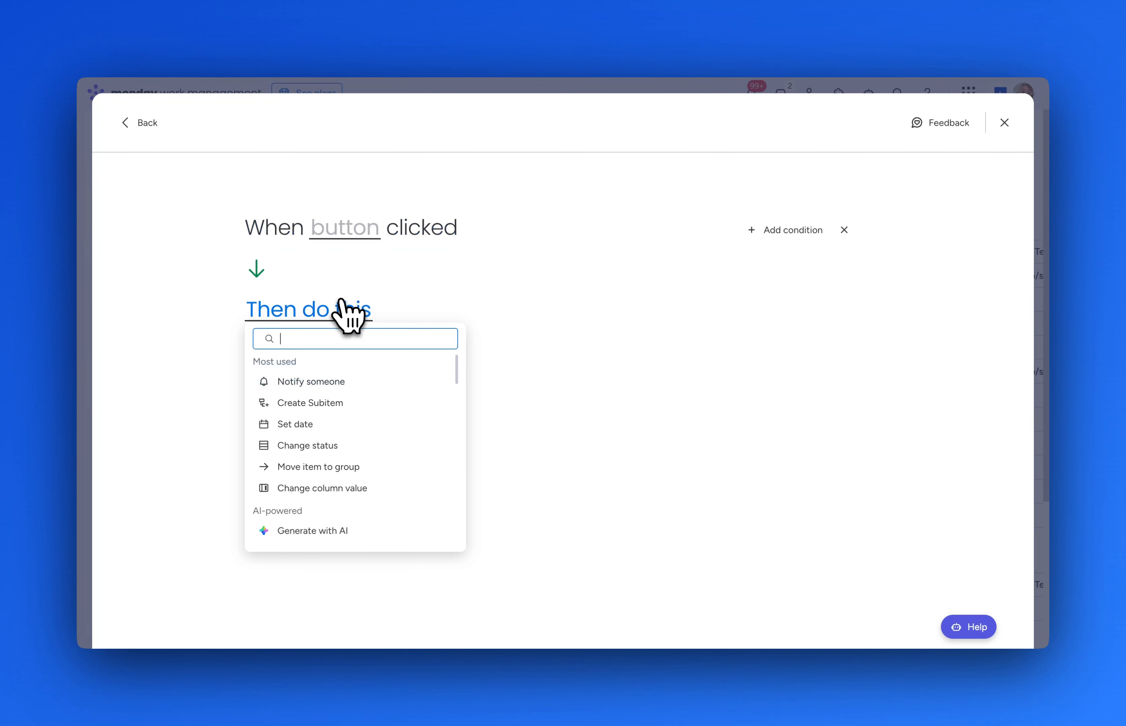
pyautogui.write('sharepo')
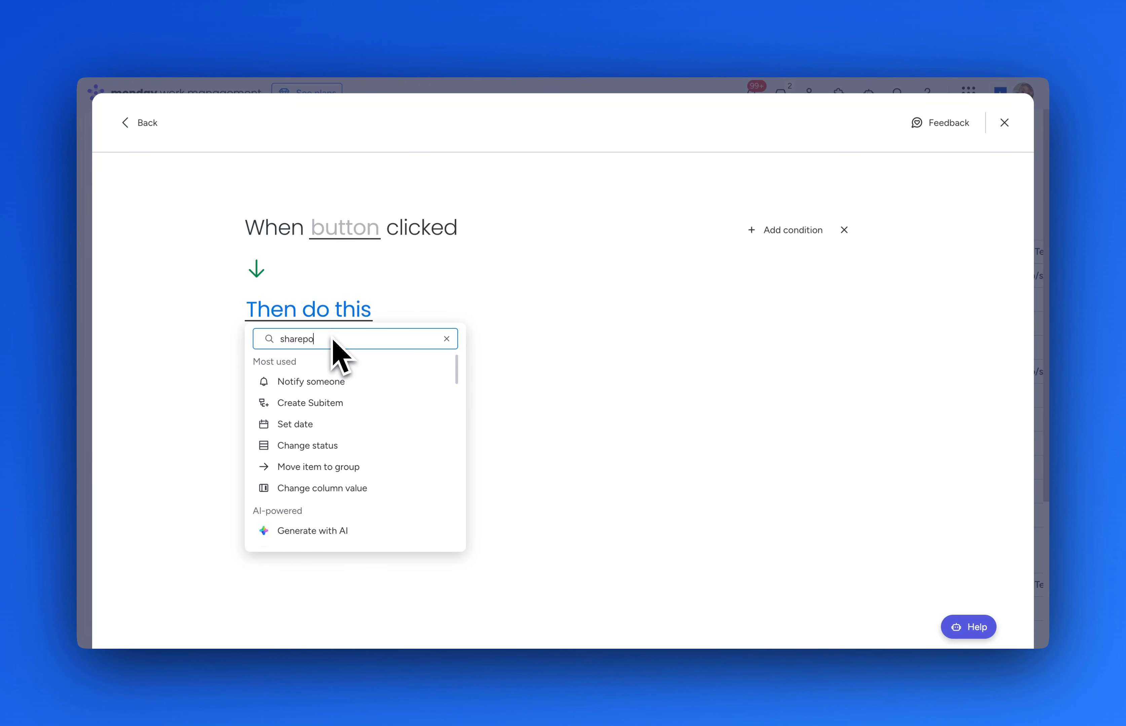
pyautogui.write('in')
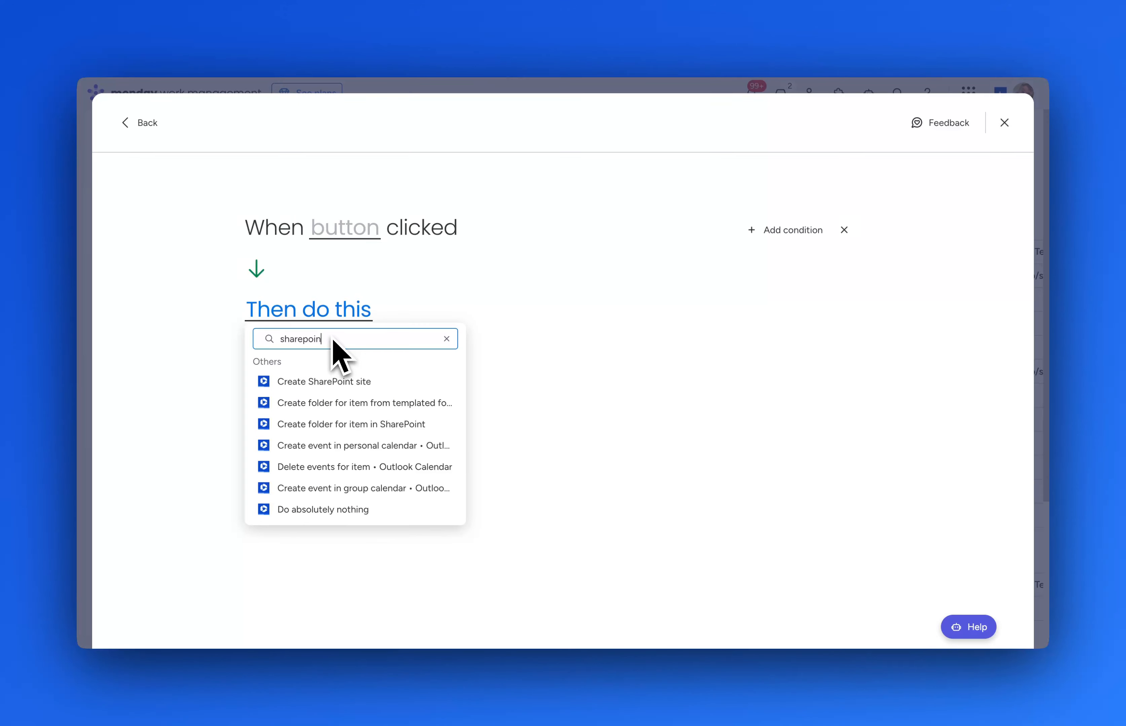
pyautogui.click(333, 424)
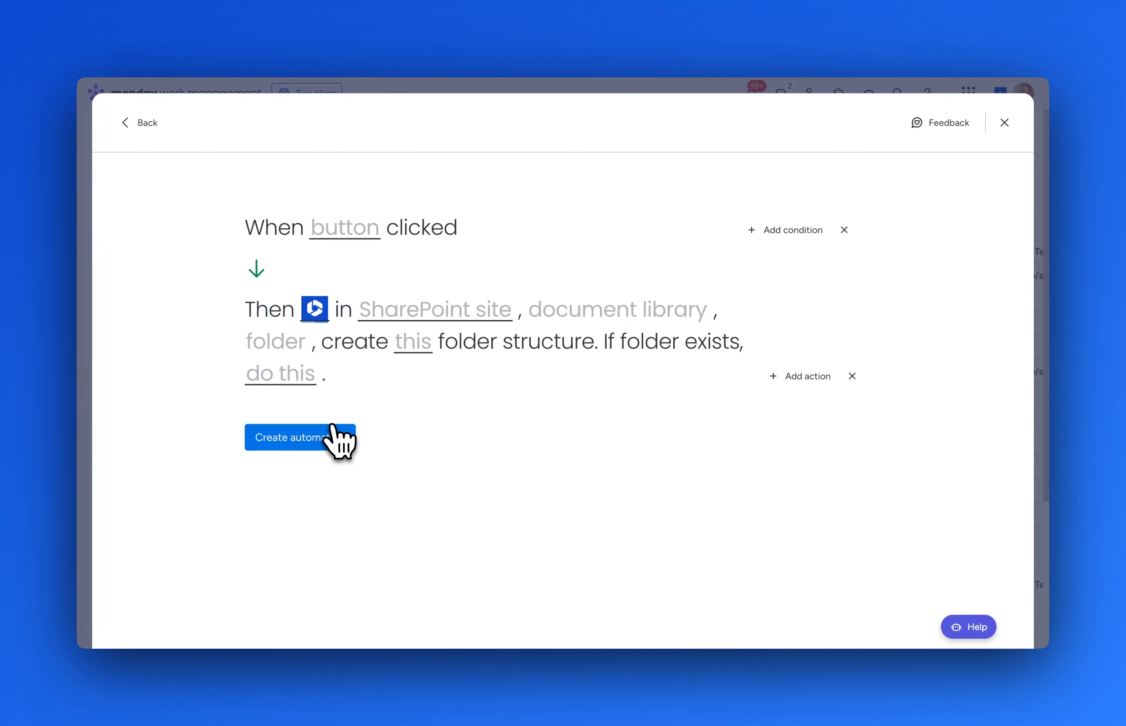
# Use the existing Microsoft connection, Monday • Production site, Documents library and Boards parent folder.
pyautogui.click(315, 309)
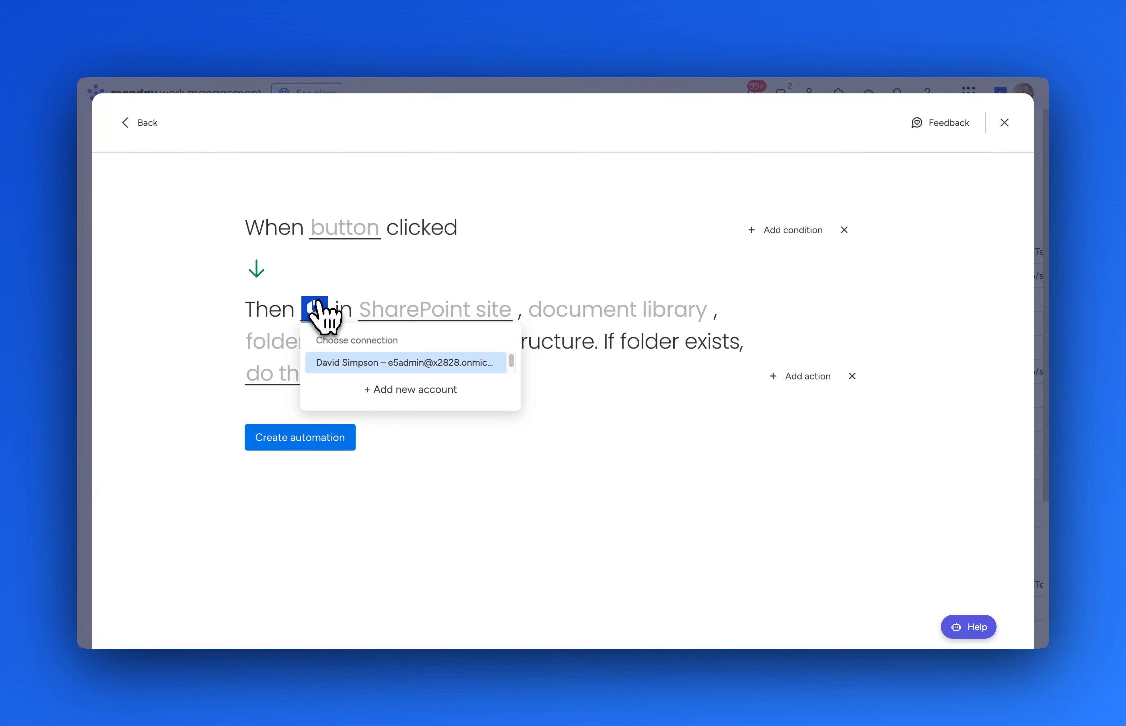
pyautogui.click(374, 365)
pyautogui.click(436, 313)
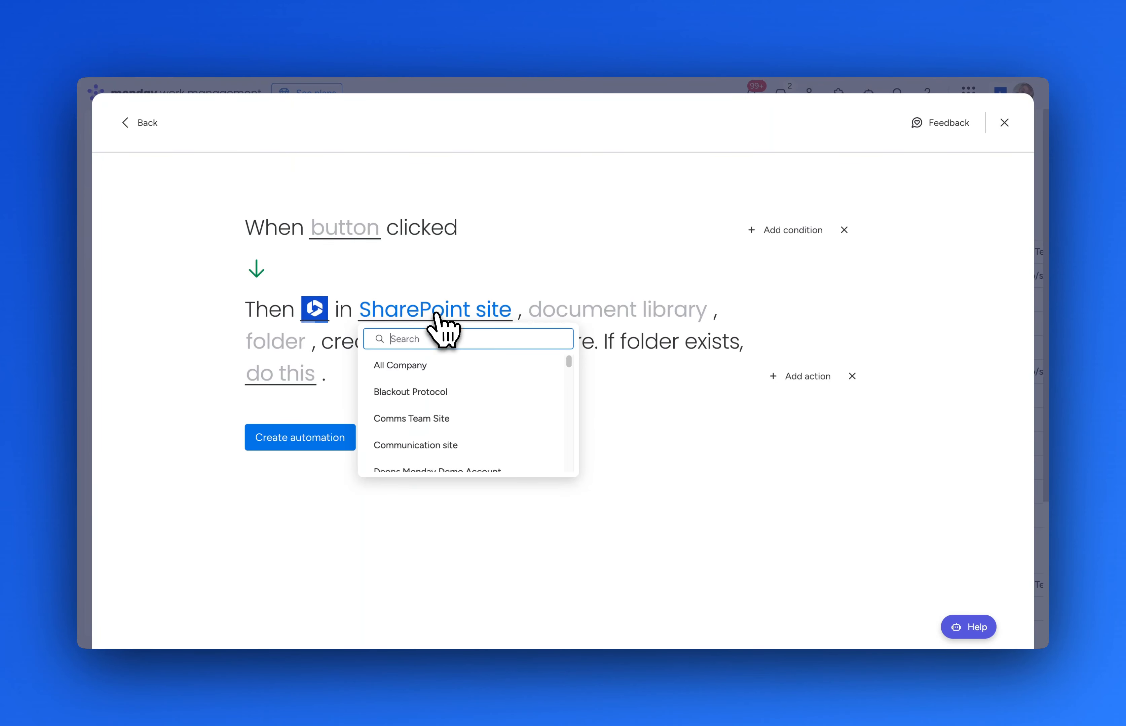
pyautogui.write('monday')
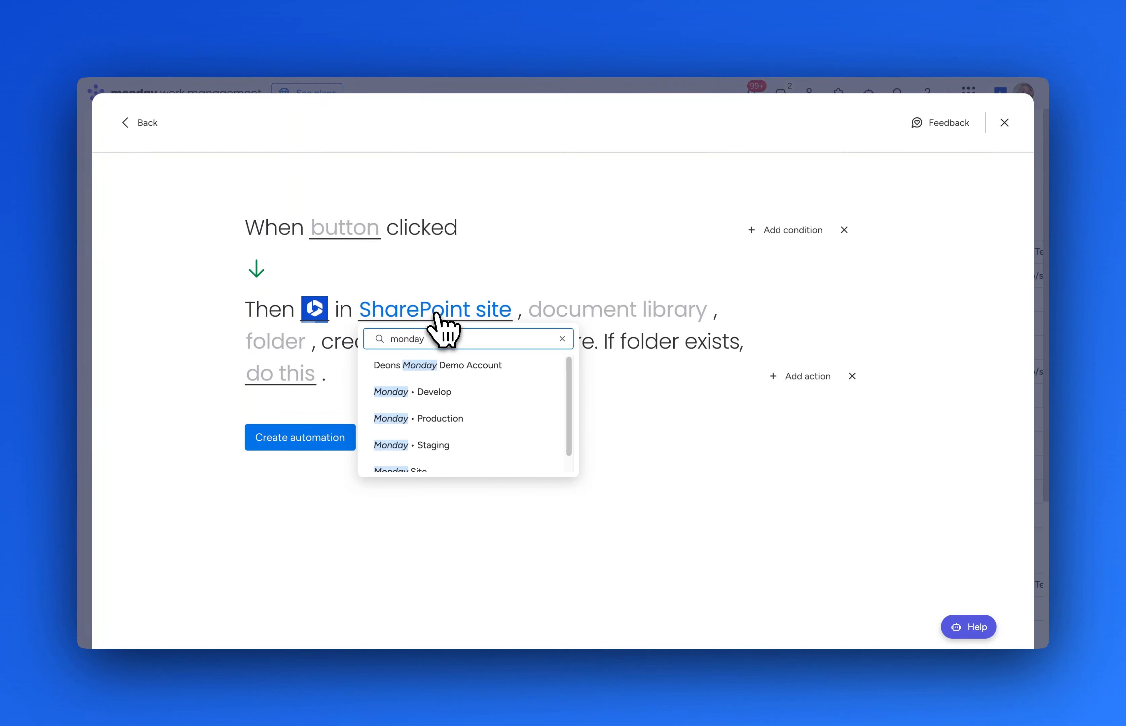
pyautogui.click(447, 426)
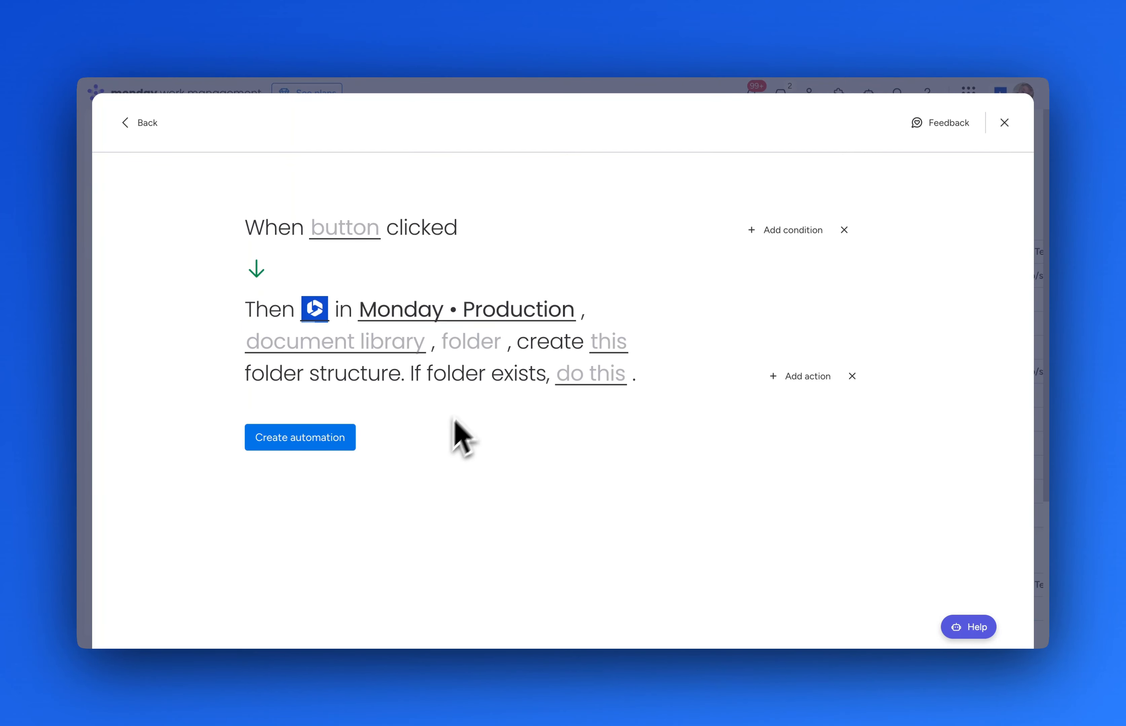
pyautogui.click(381, 341)
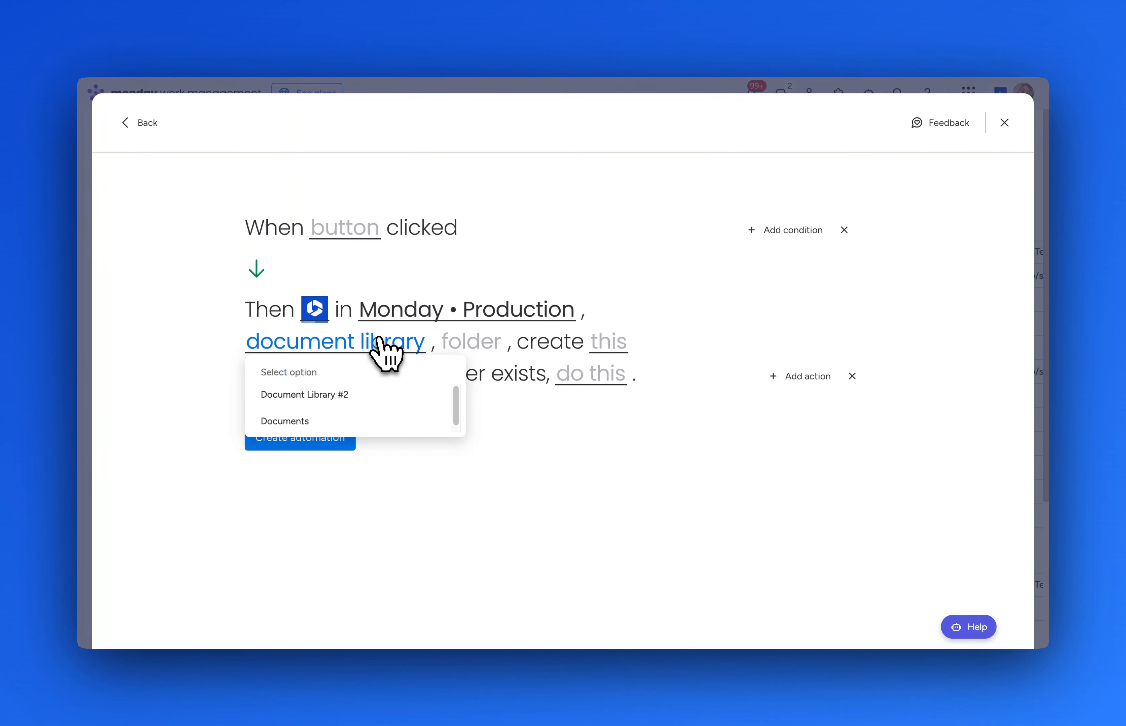
pyautogui.click(386, 395)
pyautogui.click(362, 421)
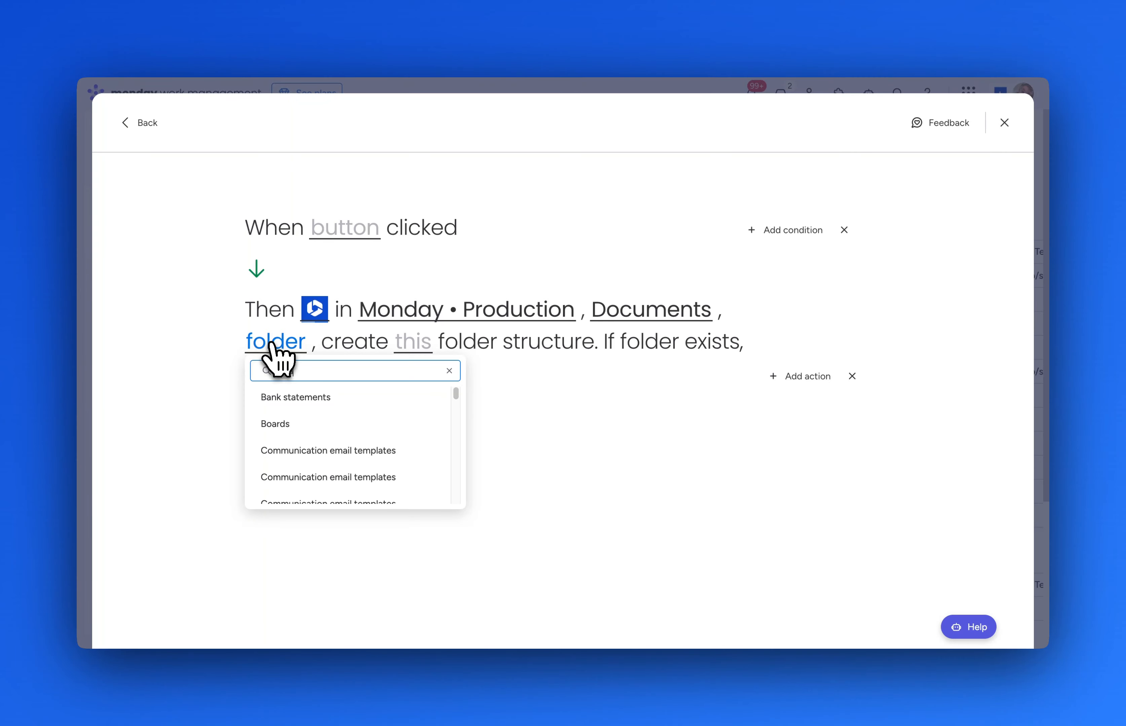
pyautogui.write('boards')
pyautogui.click(286, 396)
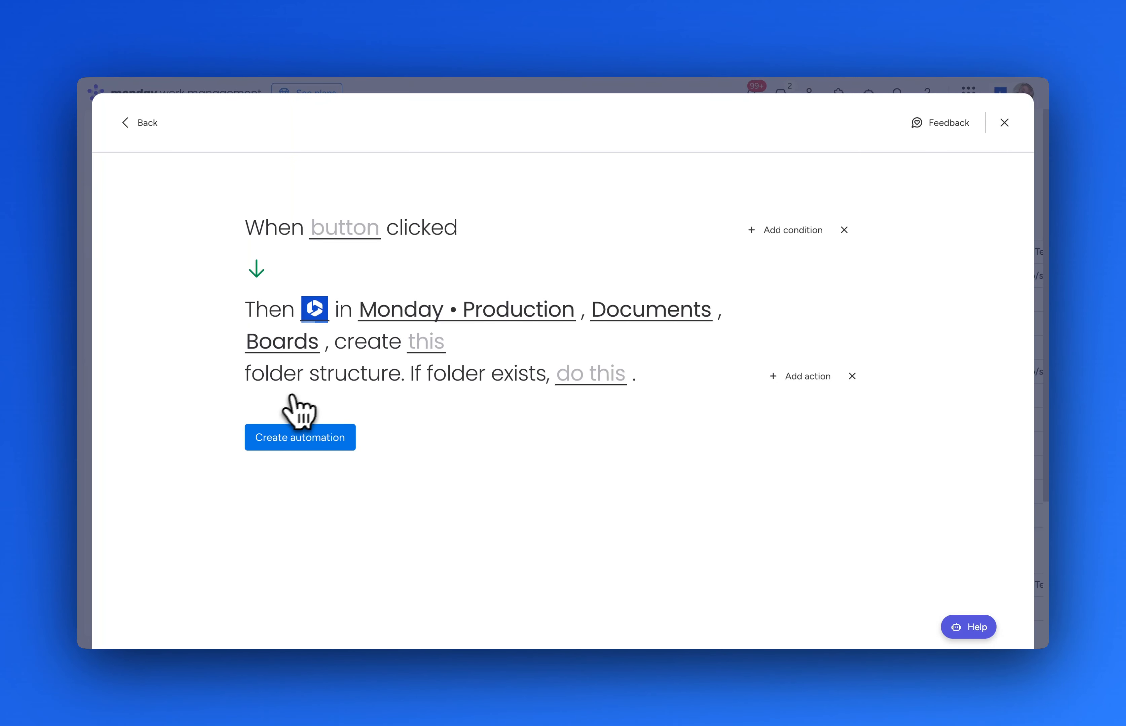
pyautogui.click(429, 345)
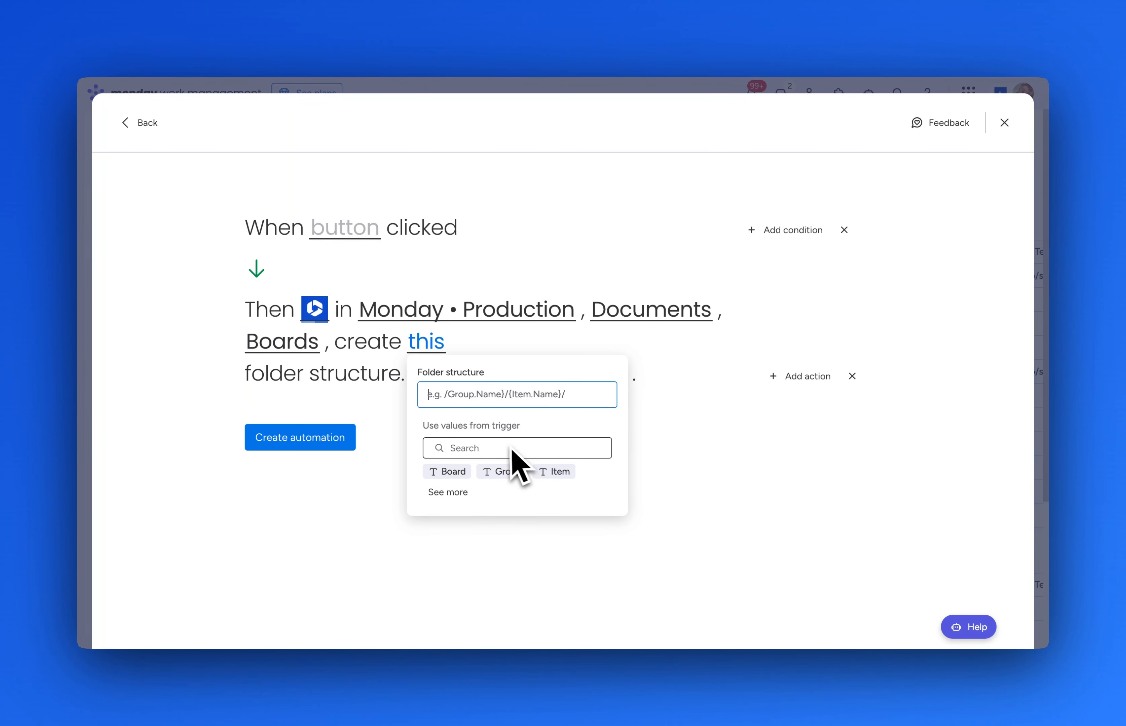
# Set the folder path to the board name followed by the item's people names.
pyautogui.click(460, 473)
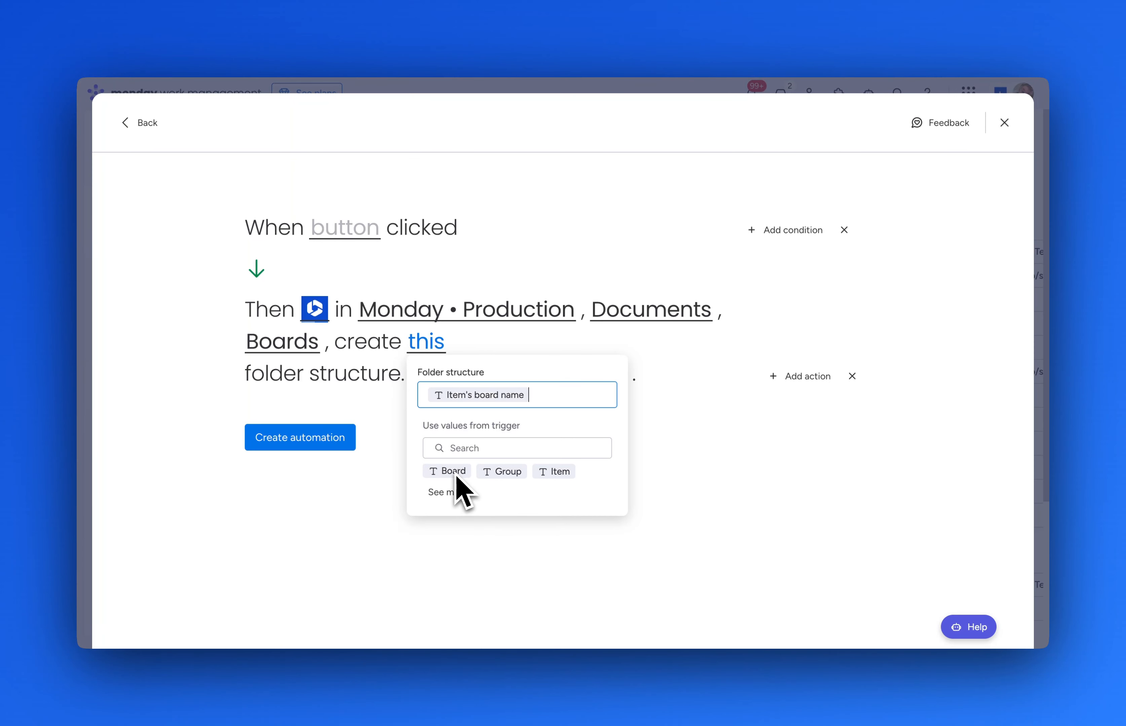
pyautogui.click(461, 492)
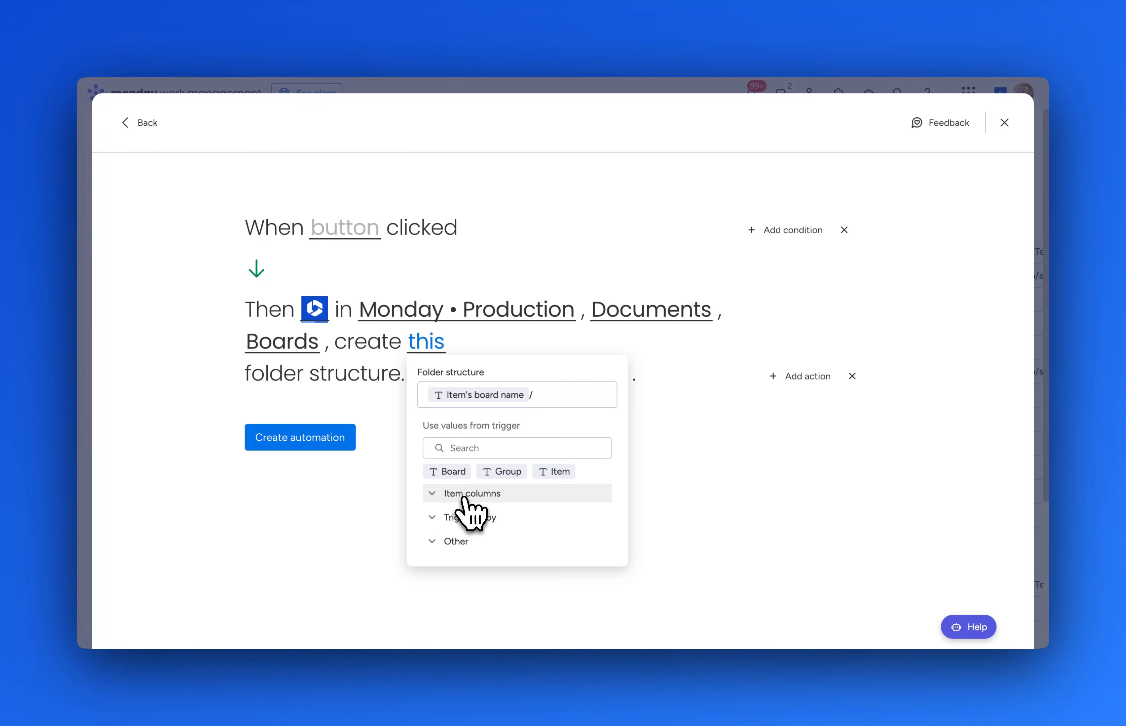
pyautogui.click(433, 495)
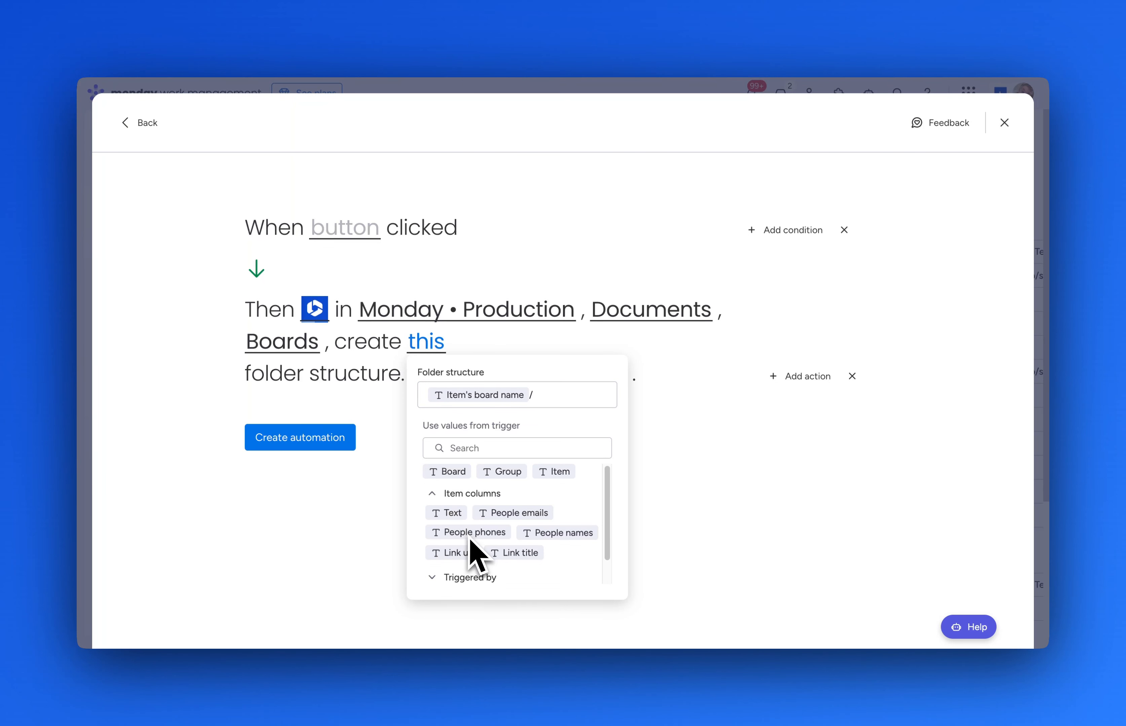
pyautogui.click(581, 537)
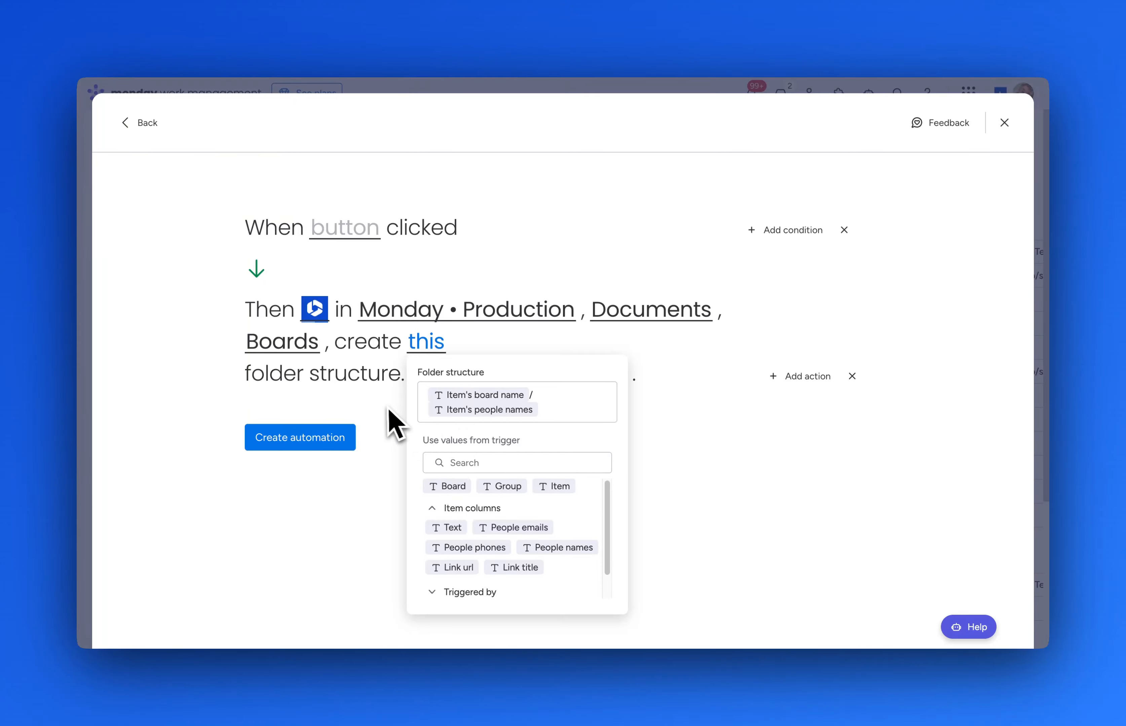
pyautogui.click(393, 421)
# Link items to existing folders and make the Automation column the trigger button.
pyautogui.click(592, 378)
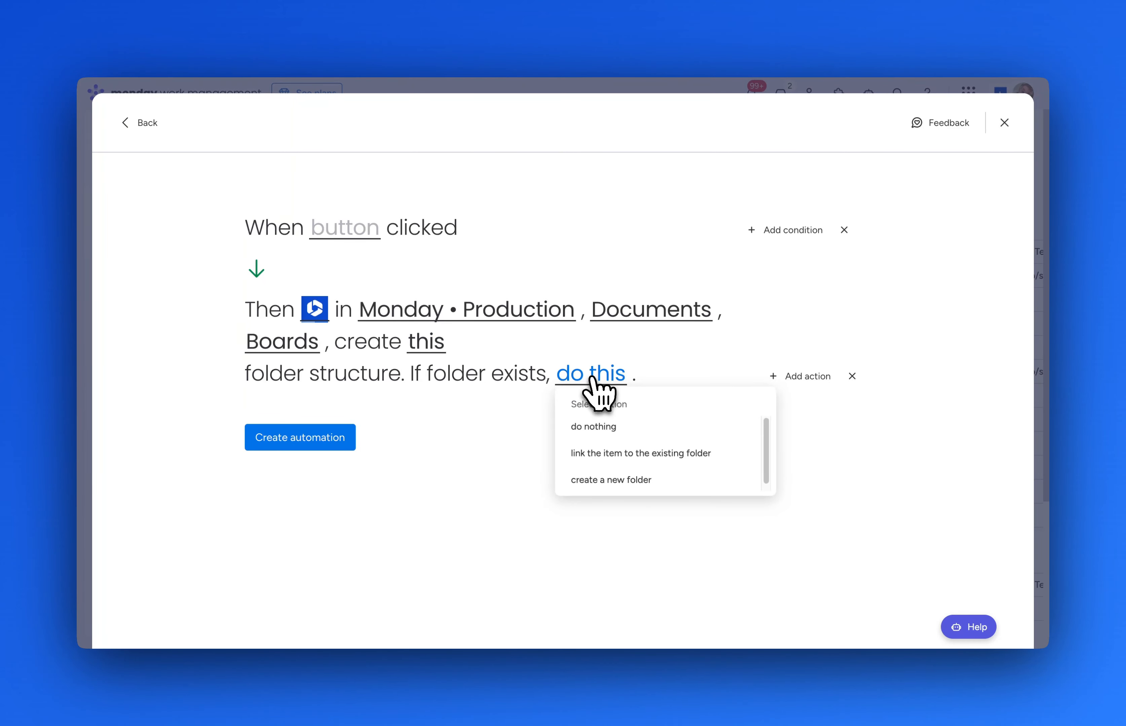
pyautogui.click(646, 455)
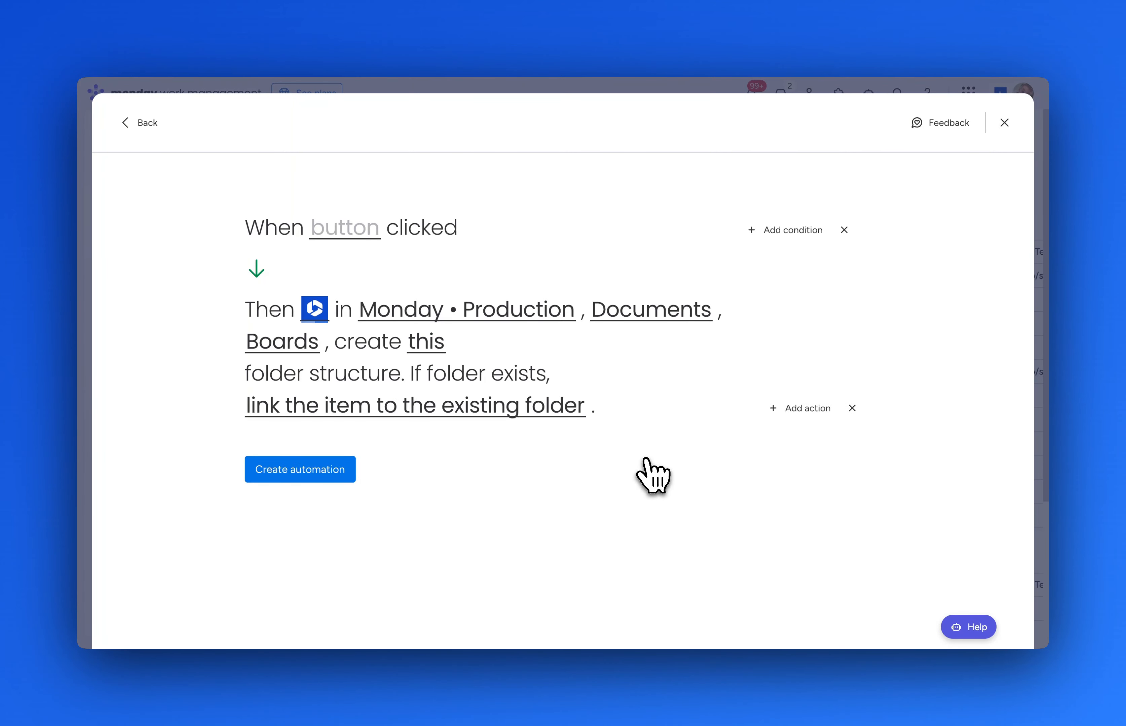
pyautogui.click(347, 227)
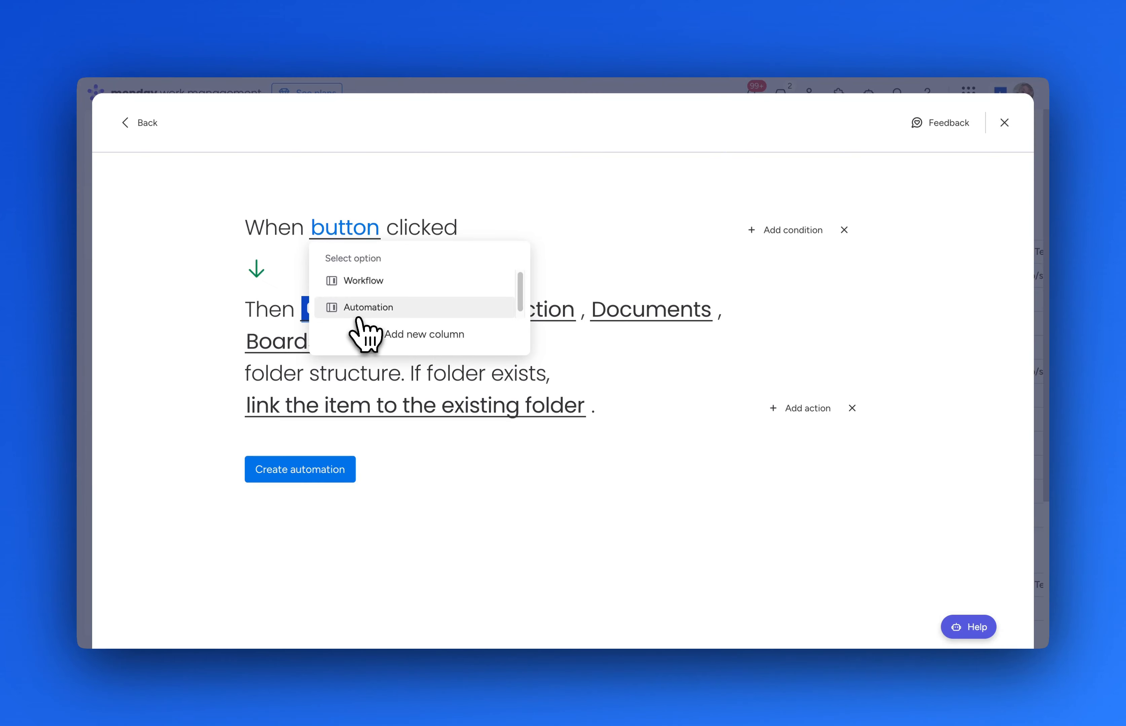
pyautogui.click(369, 307)
# Create the automation, then run it with the last item's Automation button.
pyautogui.click(327, 470)
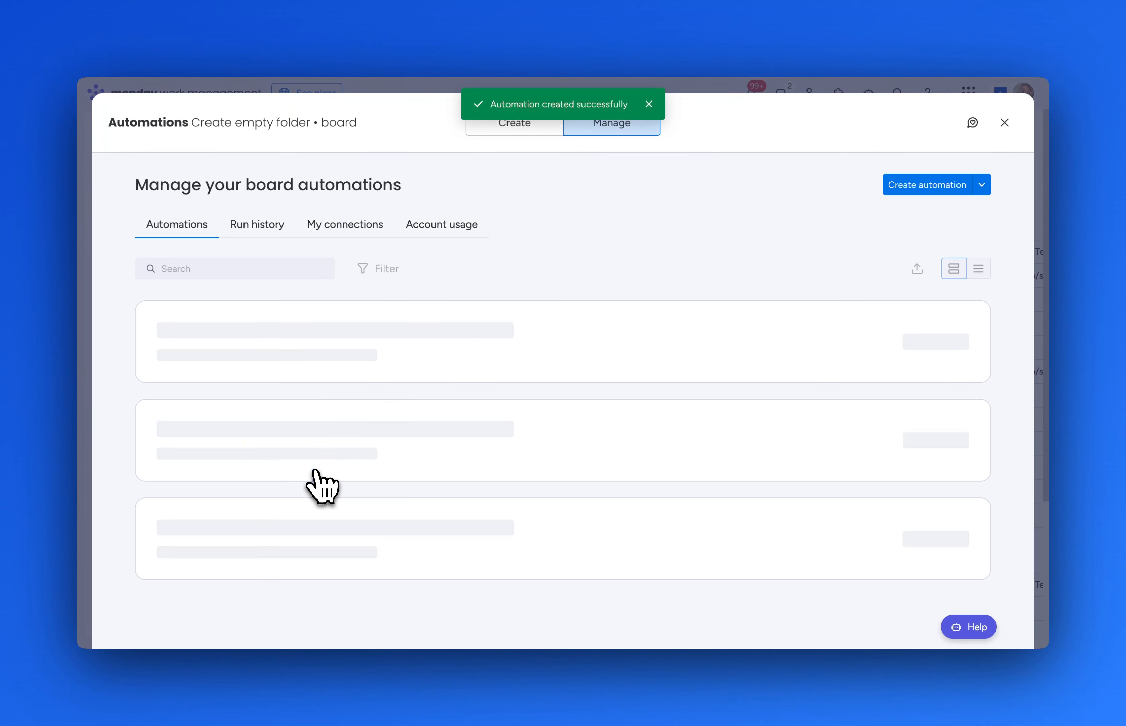
pyautogui.click(1003, 123)
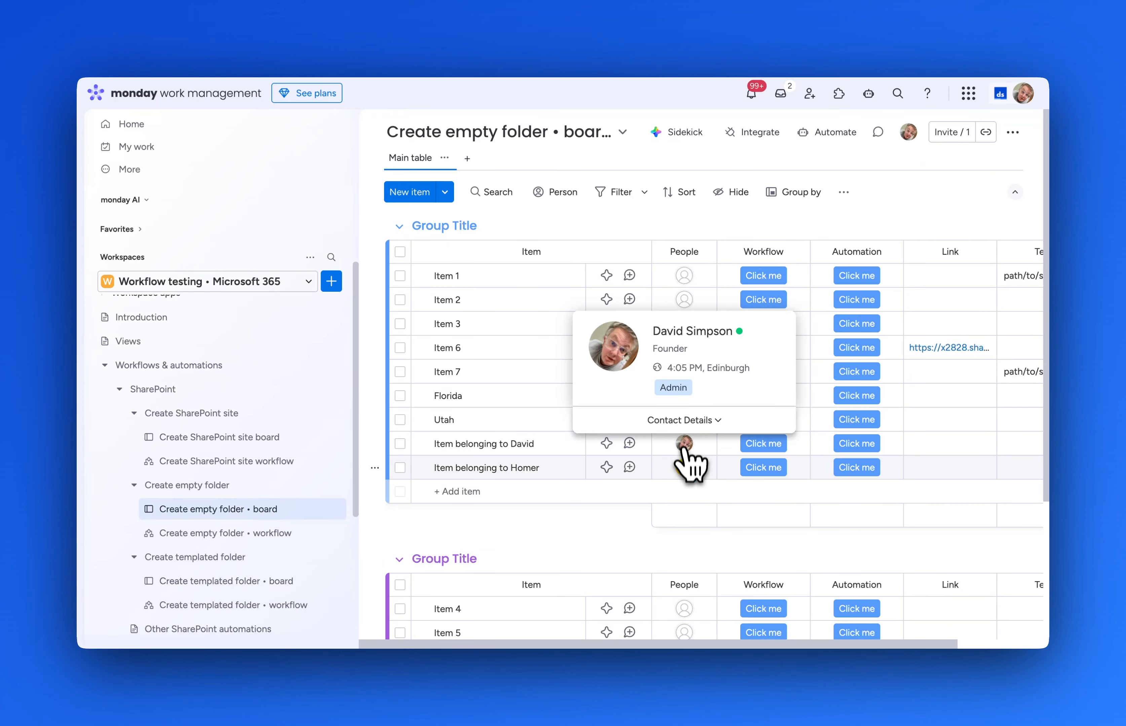
pyautogui.moveTo(684, 468)
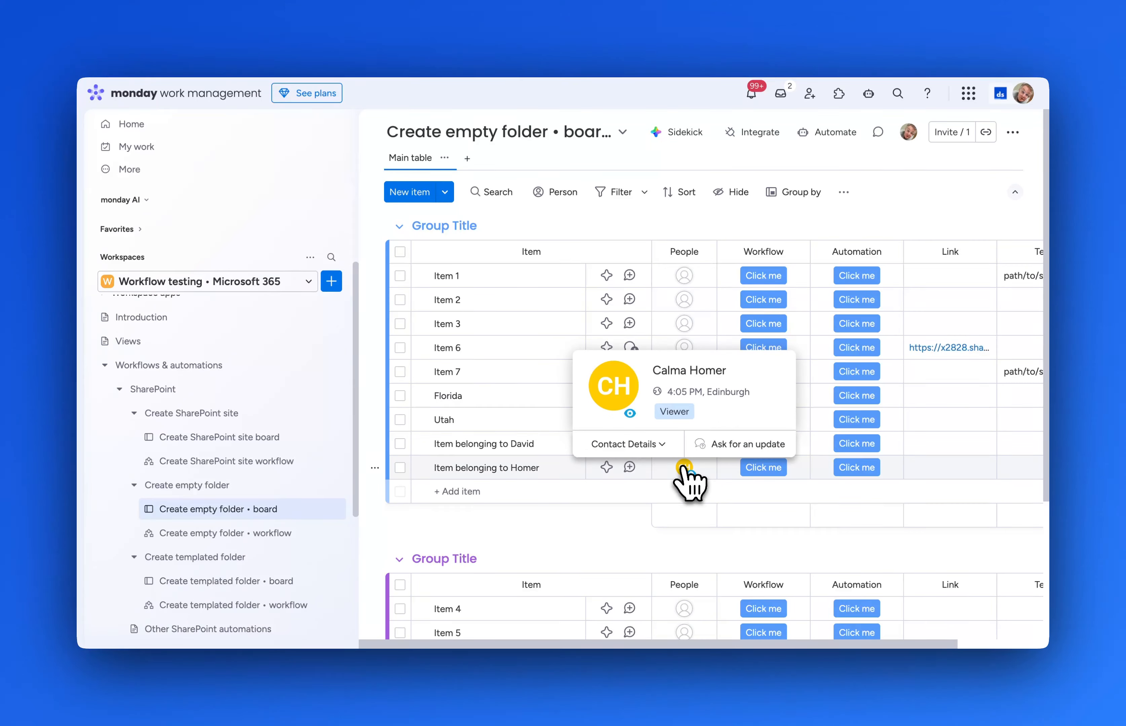
pyautogui.click(868, 468)
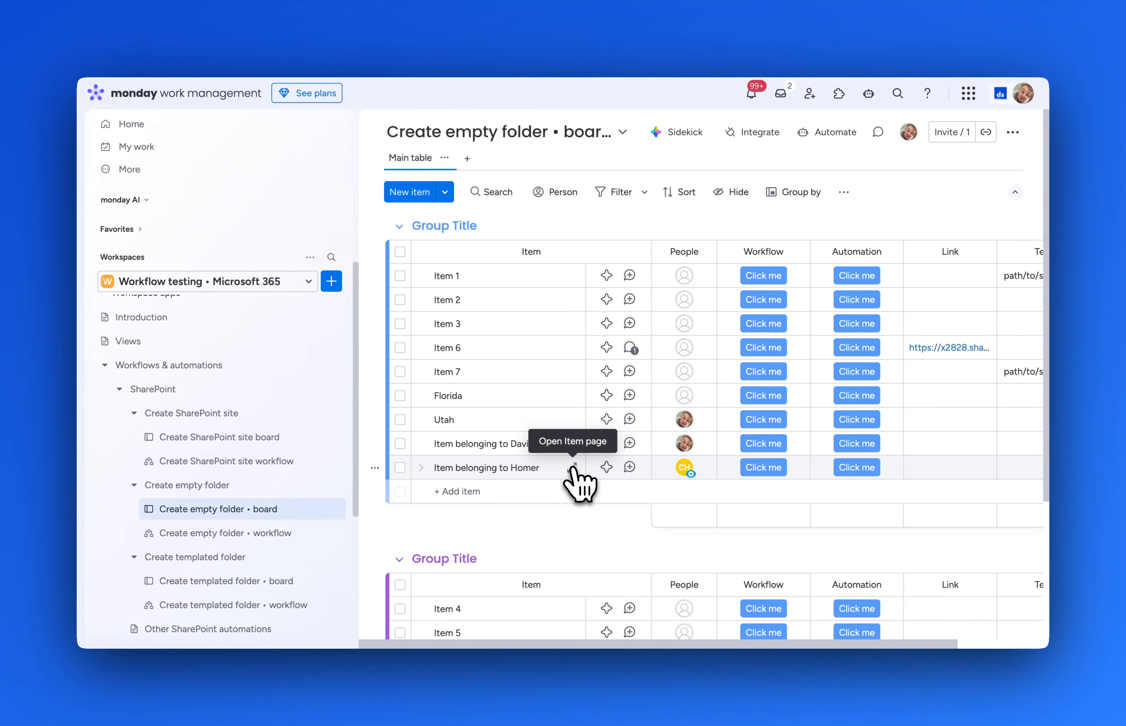
# Open the last item's page and its new SharePoint folder in the browser.
pyautogui.click(574, 469)
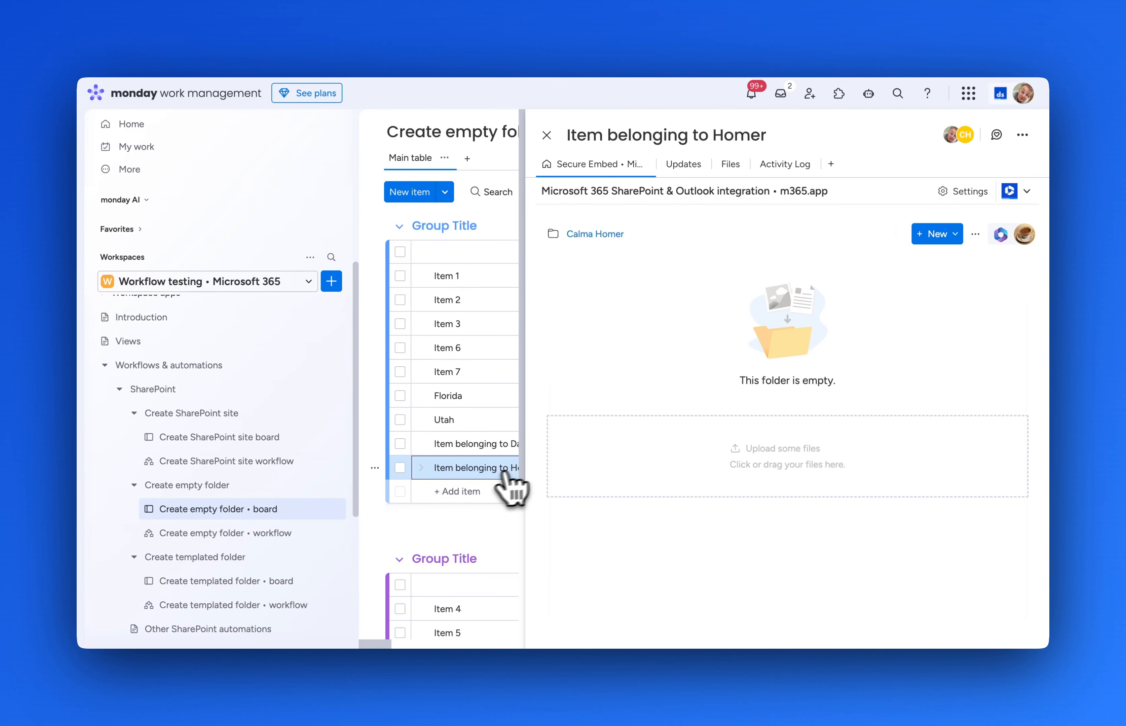
pyautogui.click(976, 234)
pyautogui.click(943, 268)
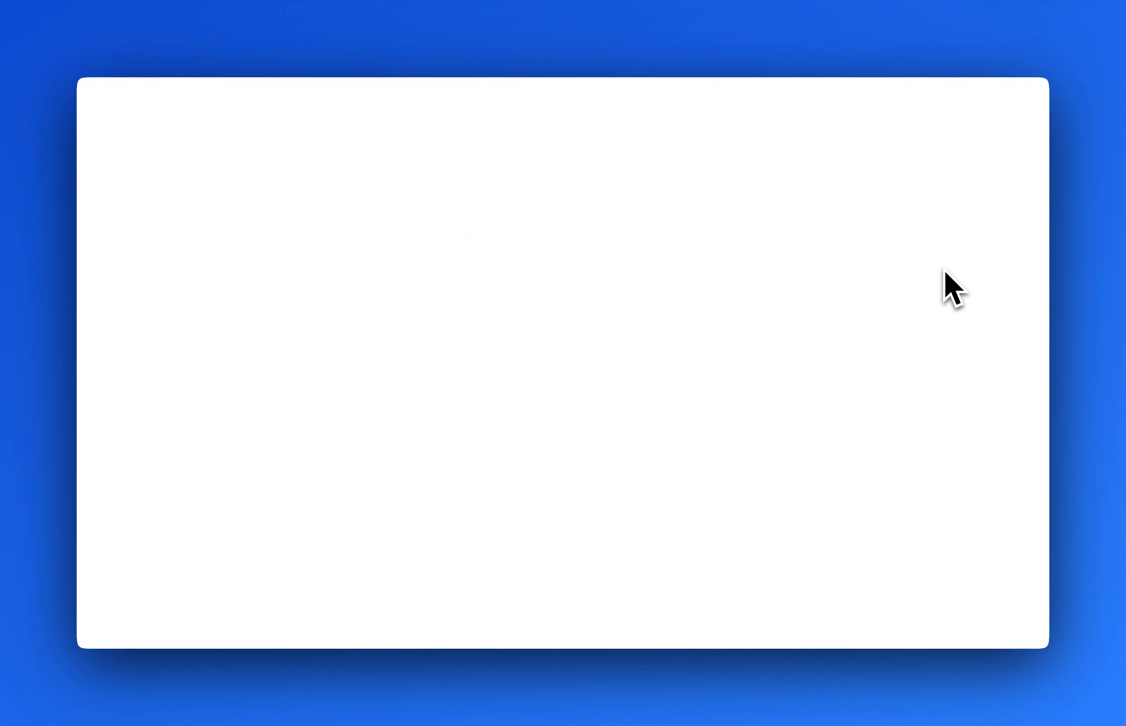